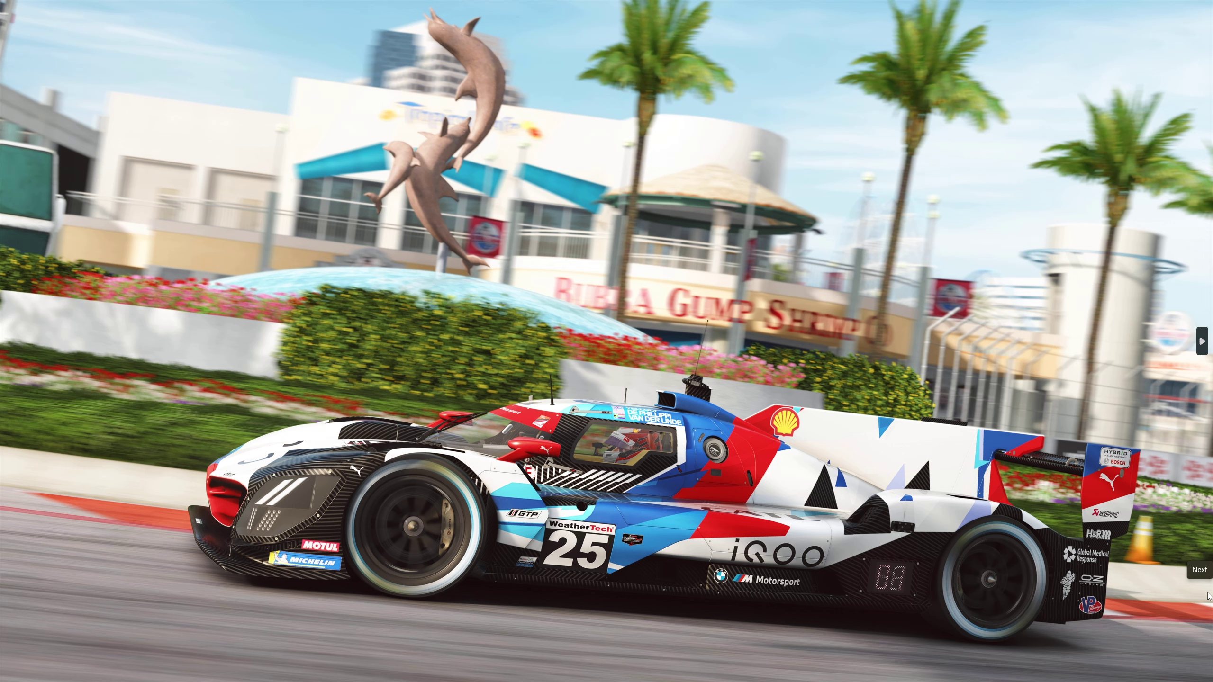
left_click(1208, 596)
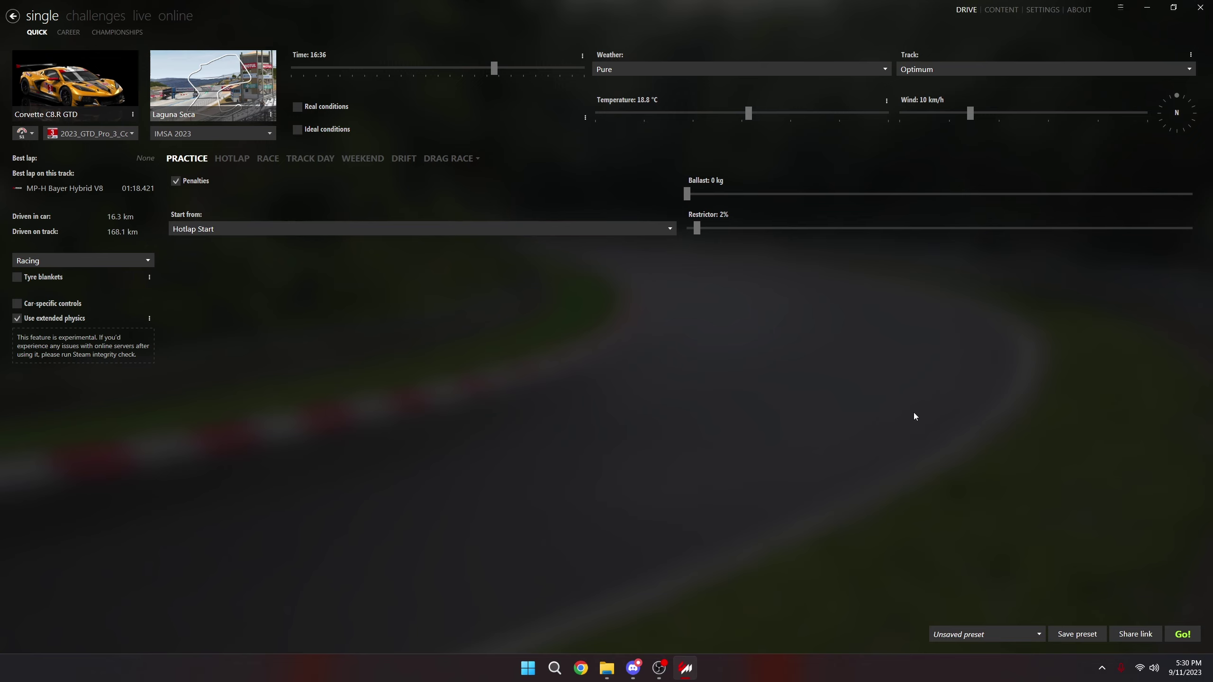
In the Assetto Corsa system settings, set the screenshots format to PNG (requires Custom Shaders Patch).
left_click(1048, 11)
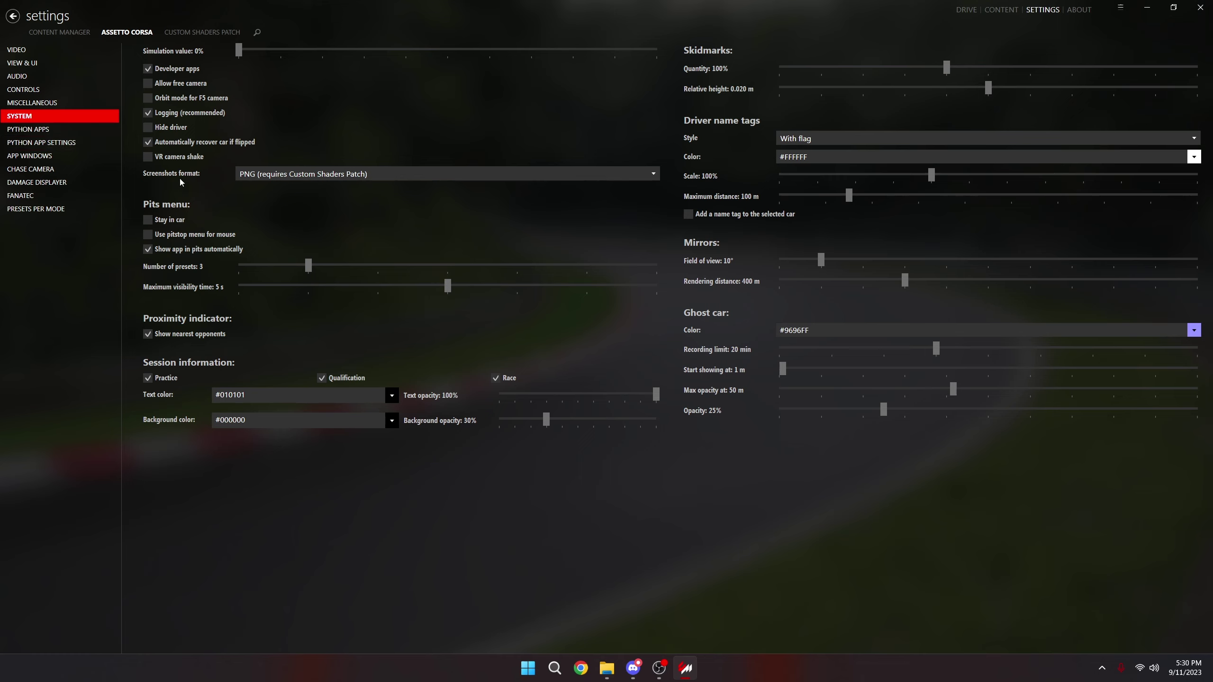
left_click(253, 177)
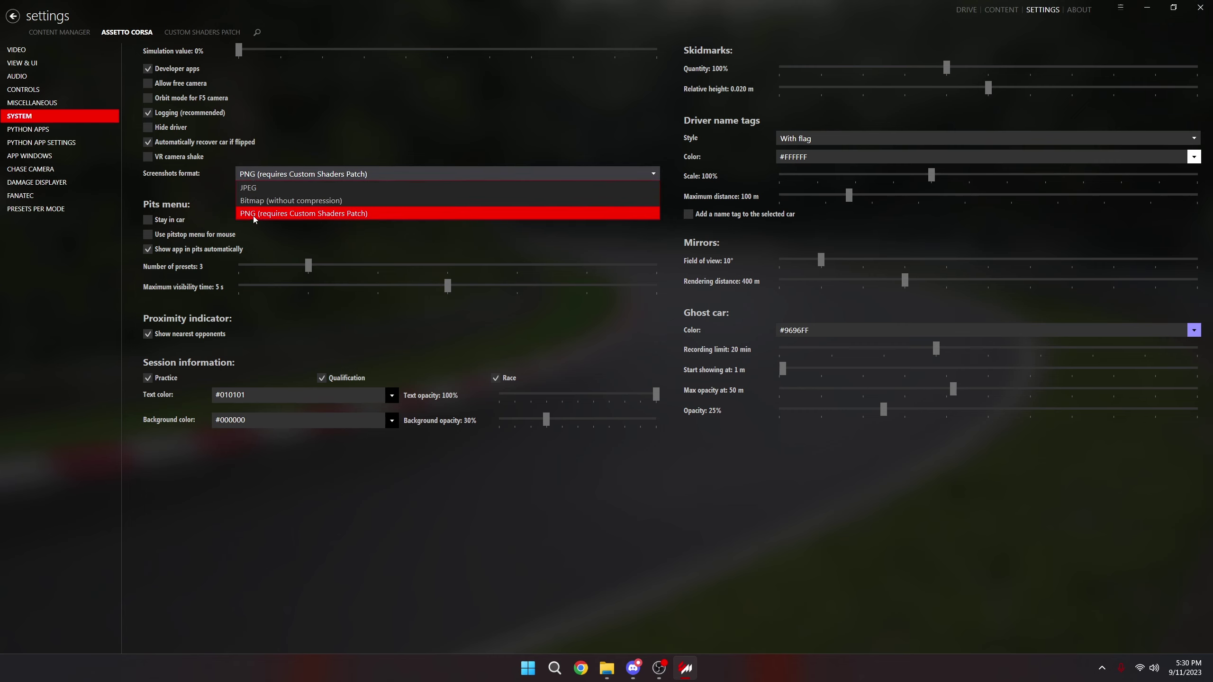
left_click(253, 216)
left_click(263, 175)
left_click(263, 213)
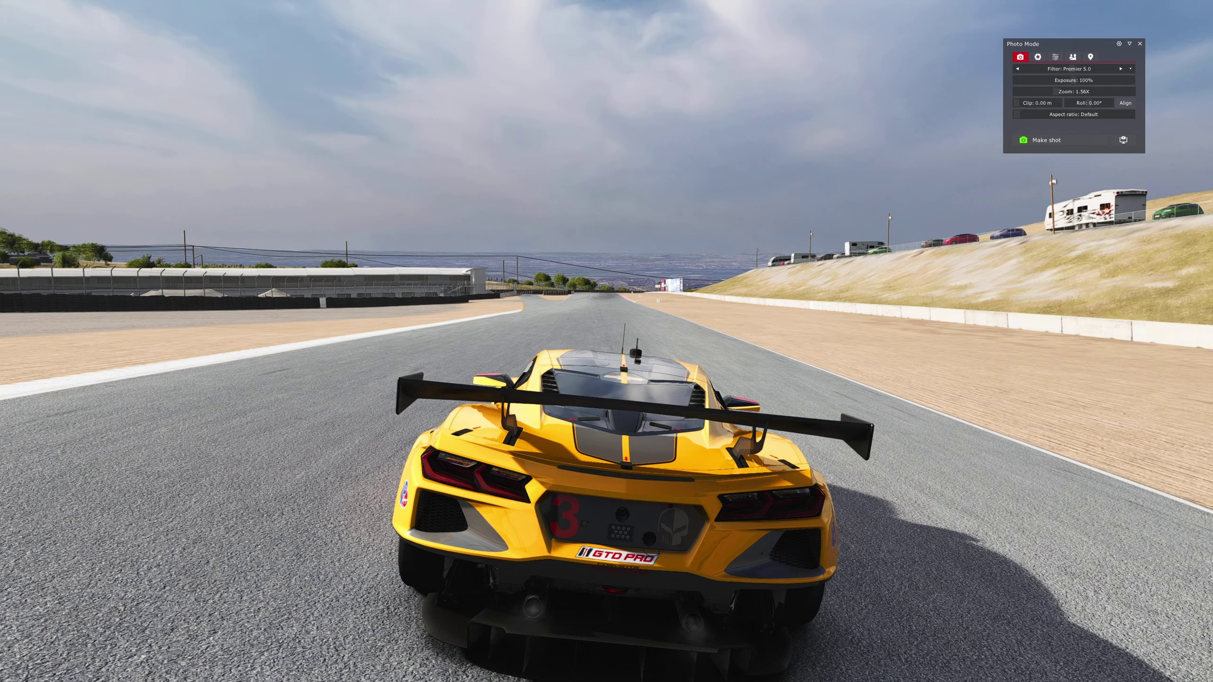
Leave the driving view of the session, open its replay and pause the playback.
key("space")
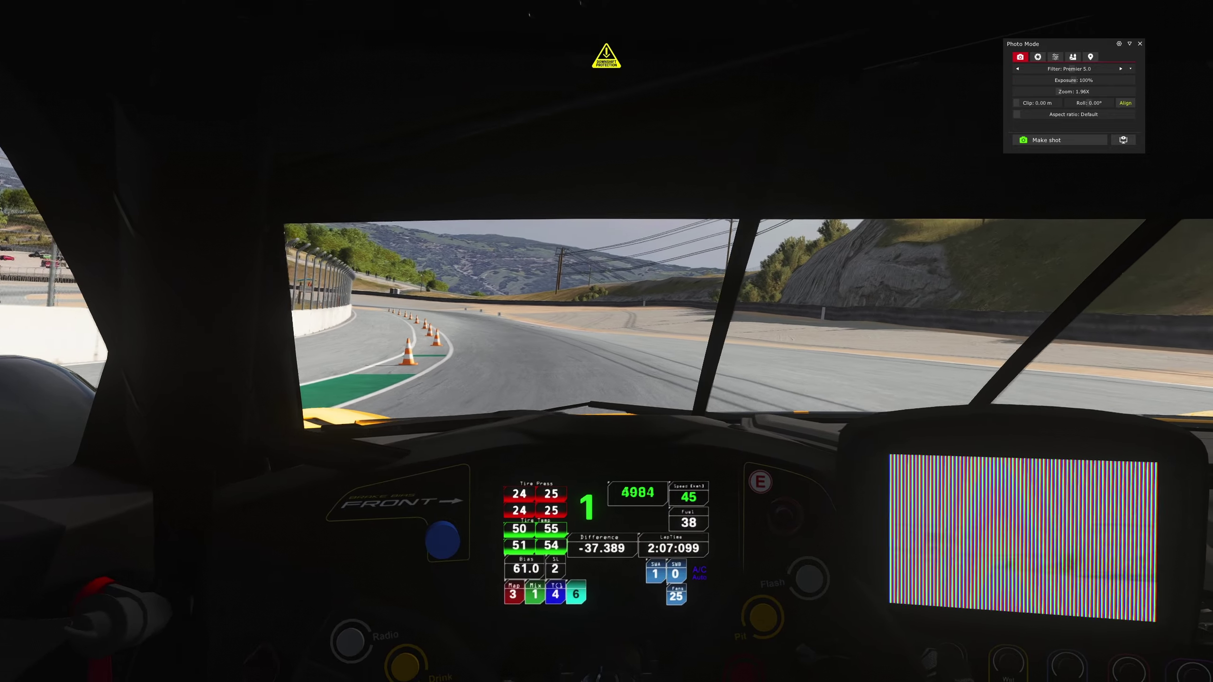
key("Escape")
left_click(614, 377)
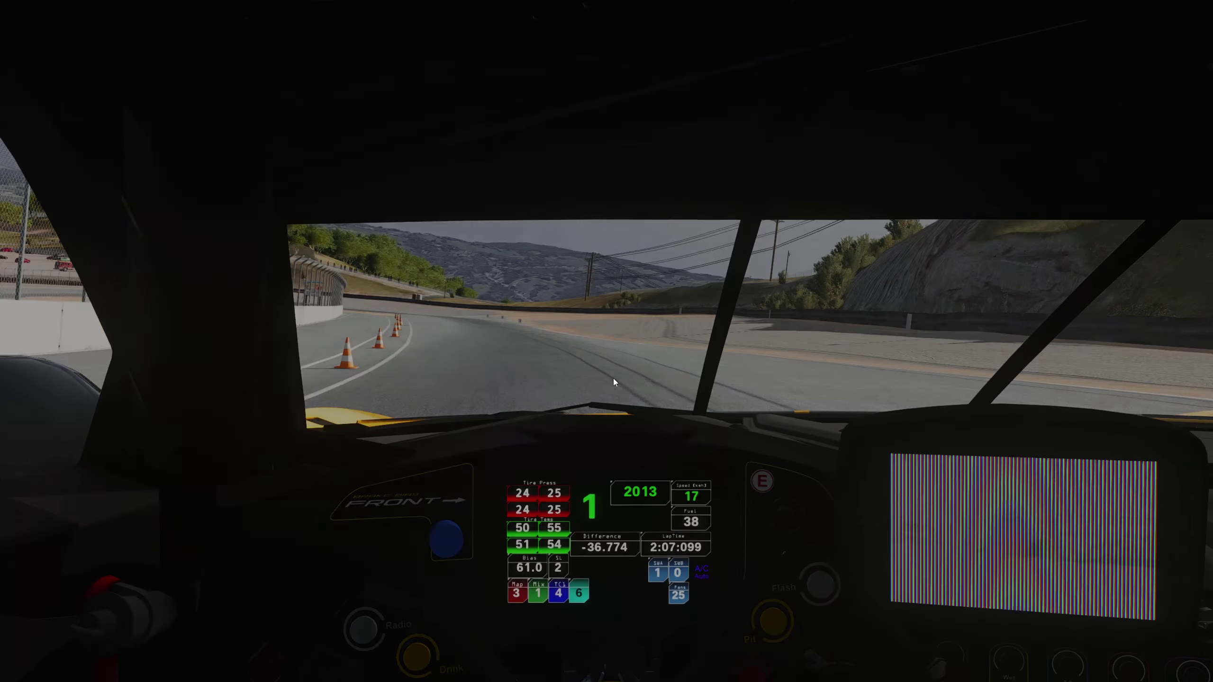
left_click(551, 660)
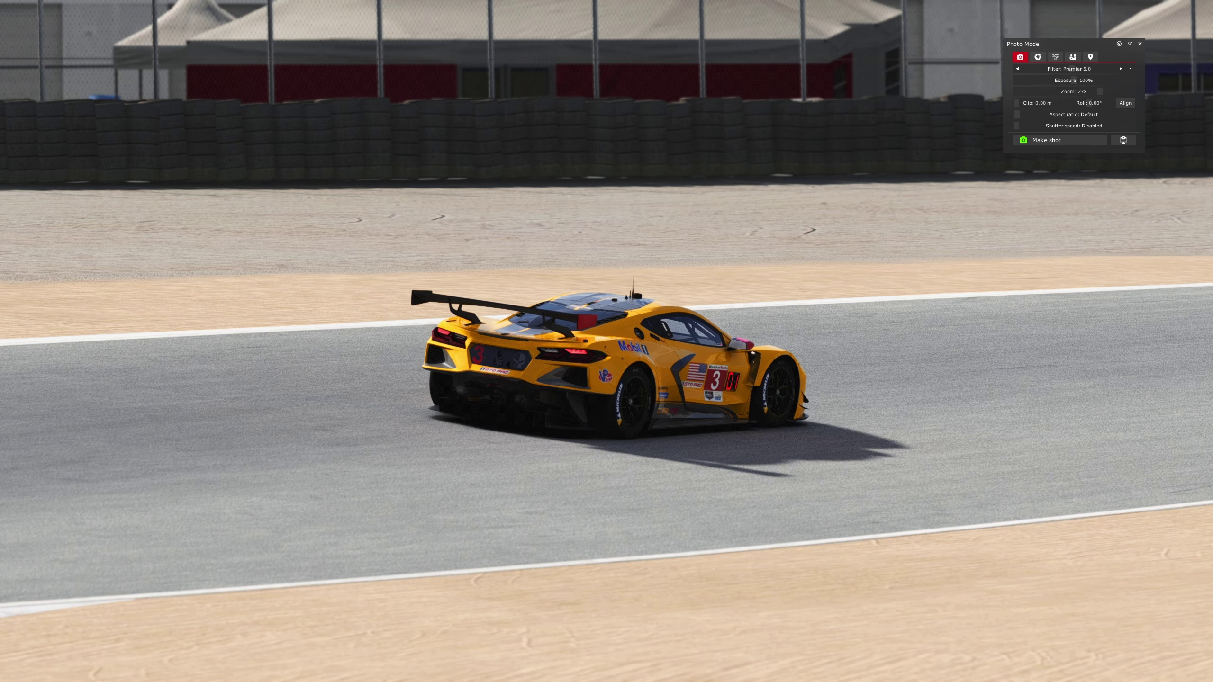
Scrub the replay to about 1:36, playing and pausing it briefly to find the moment where the car takes the corner.
mouse_move(550, 662)
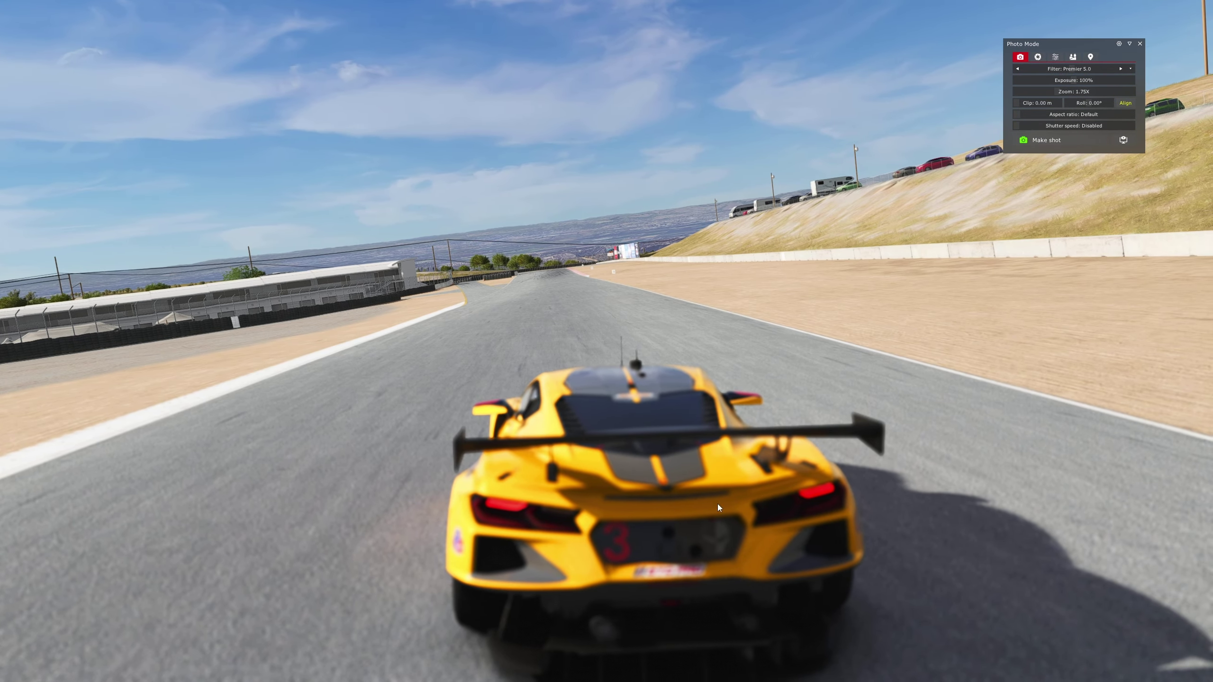
mouse_move(646, 640)
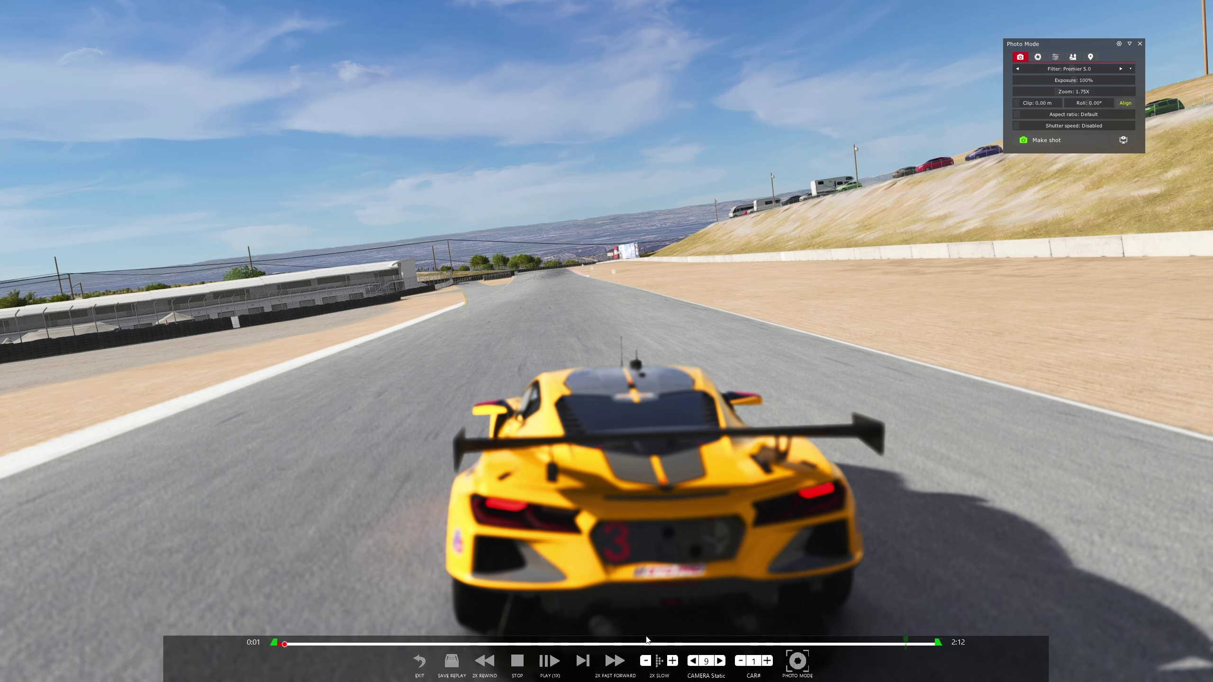
left_click(572, 643)
left_click_drag(719, 643, 744, 644)
left_click(551, 662)
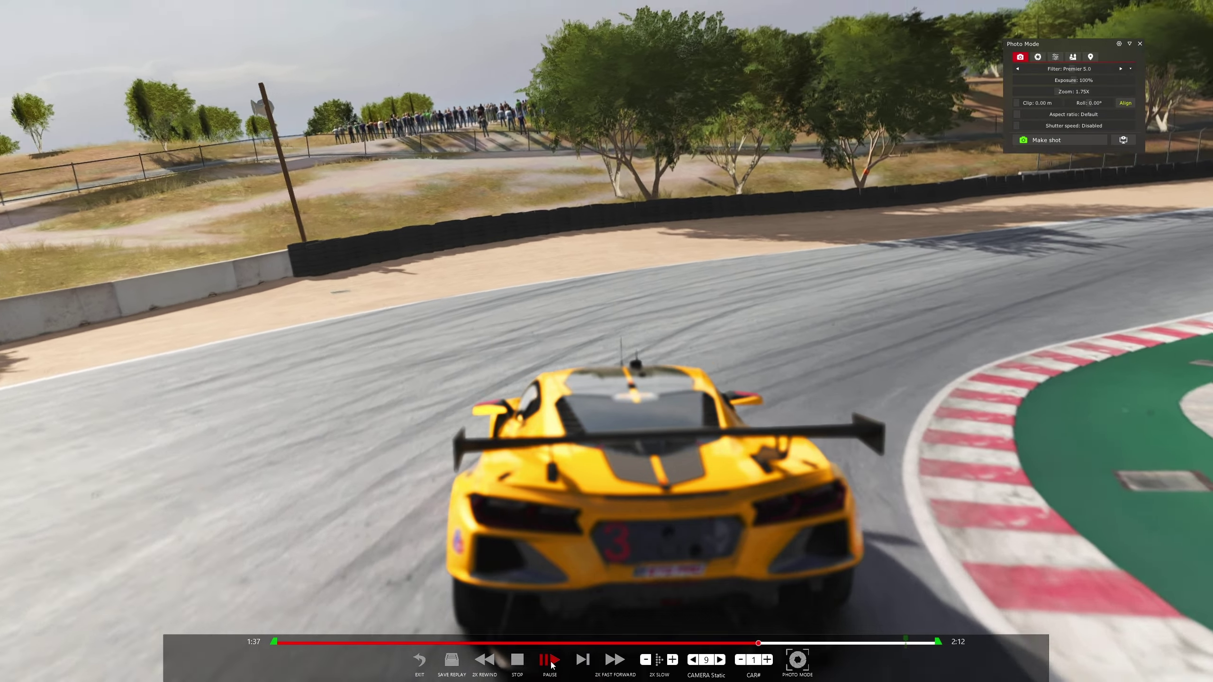
left_click(551, 662)
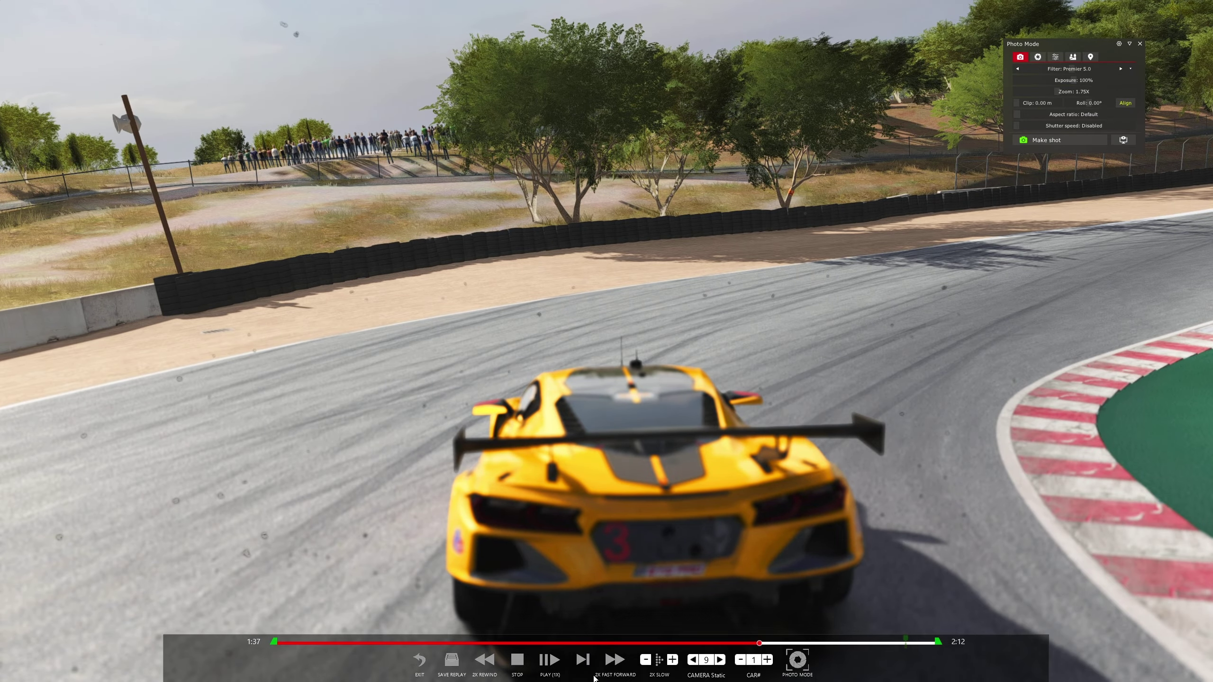
left_click(560, 664)
left_click(560, 664)
left_click(556, 662)
left_click(556, 662)
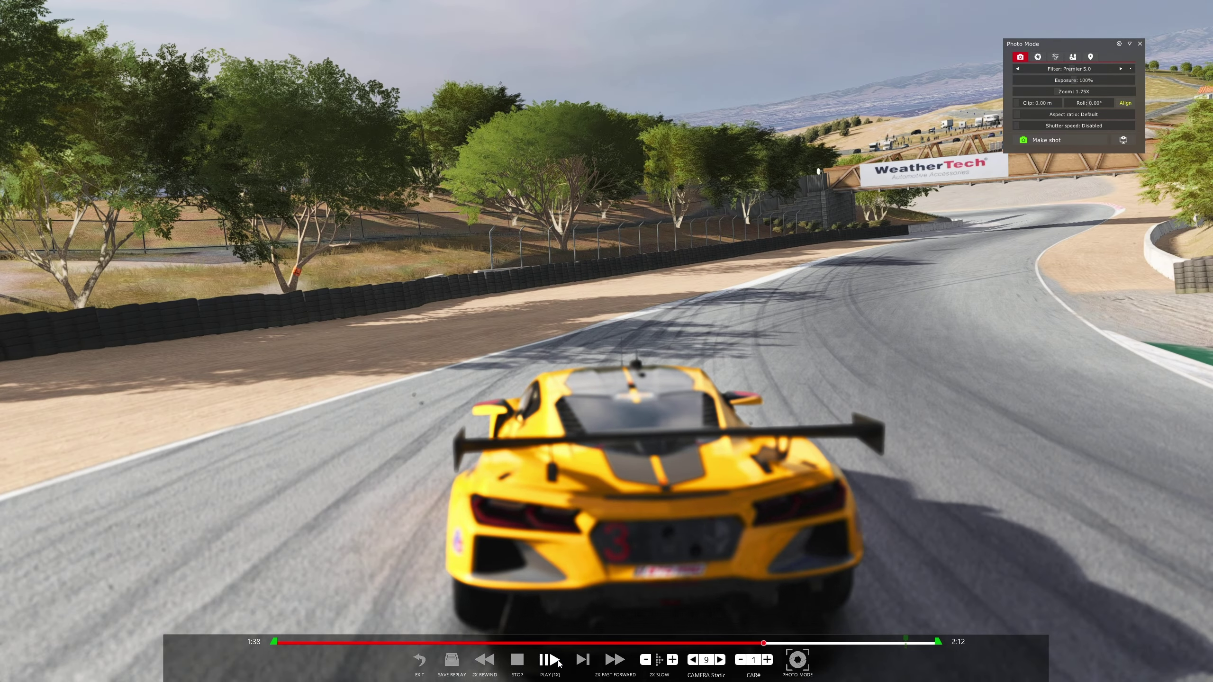
left_click(749, 641)
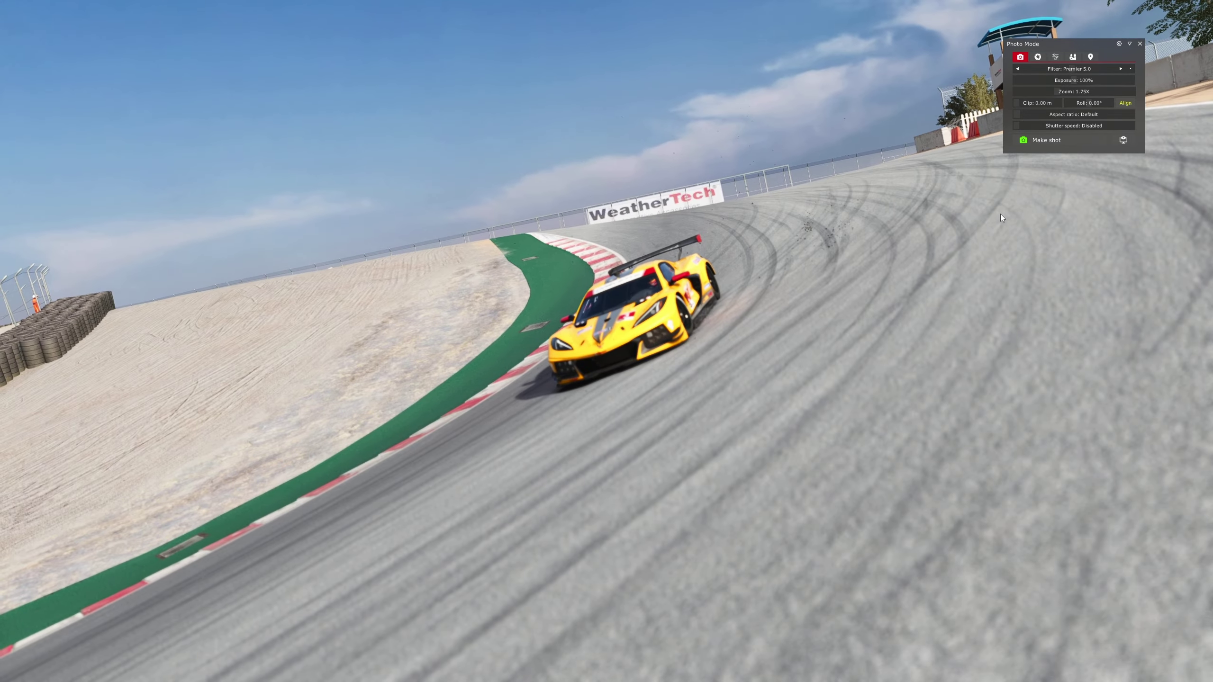
Zoom in and turn the free camera to frame the yellow Corvette from the front beside the kerb, with the WeatherTech banner behind it.
left_click_drag(1001, 214, 848, 325)
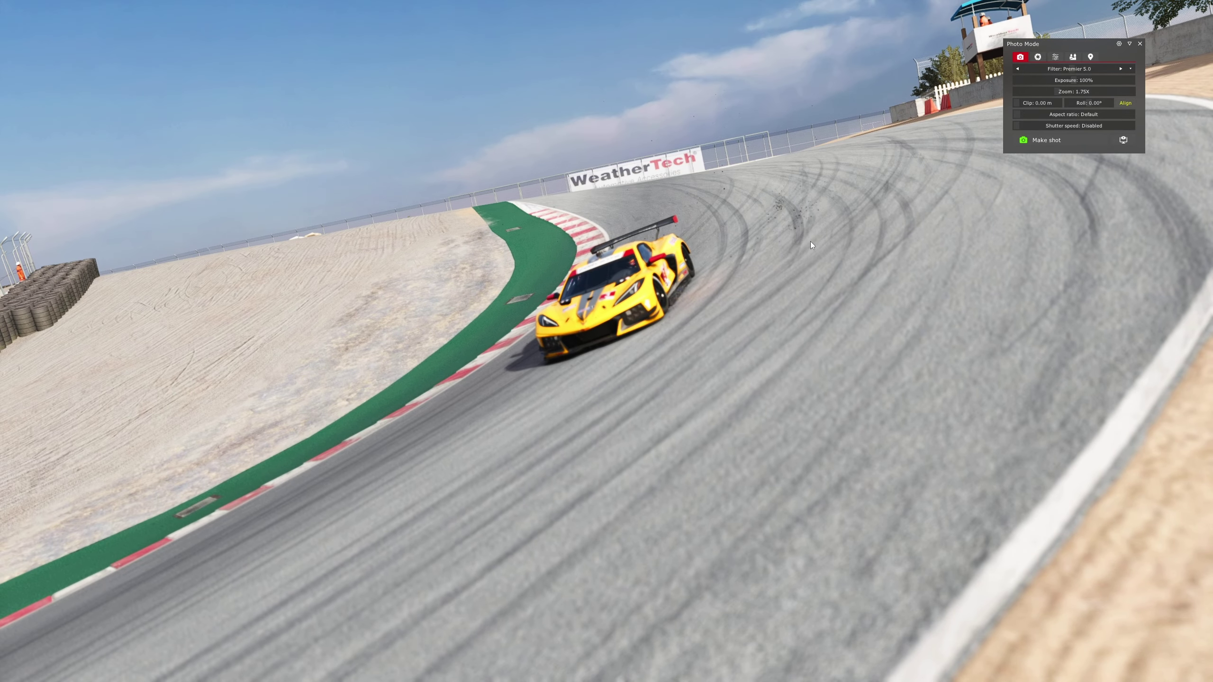
left_click_drag(790, 81, 722, 209)
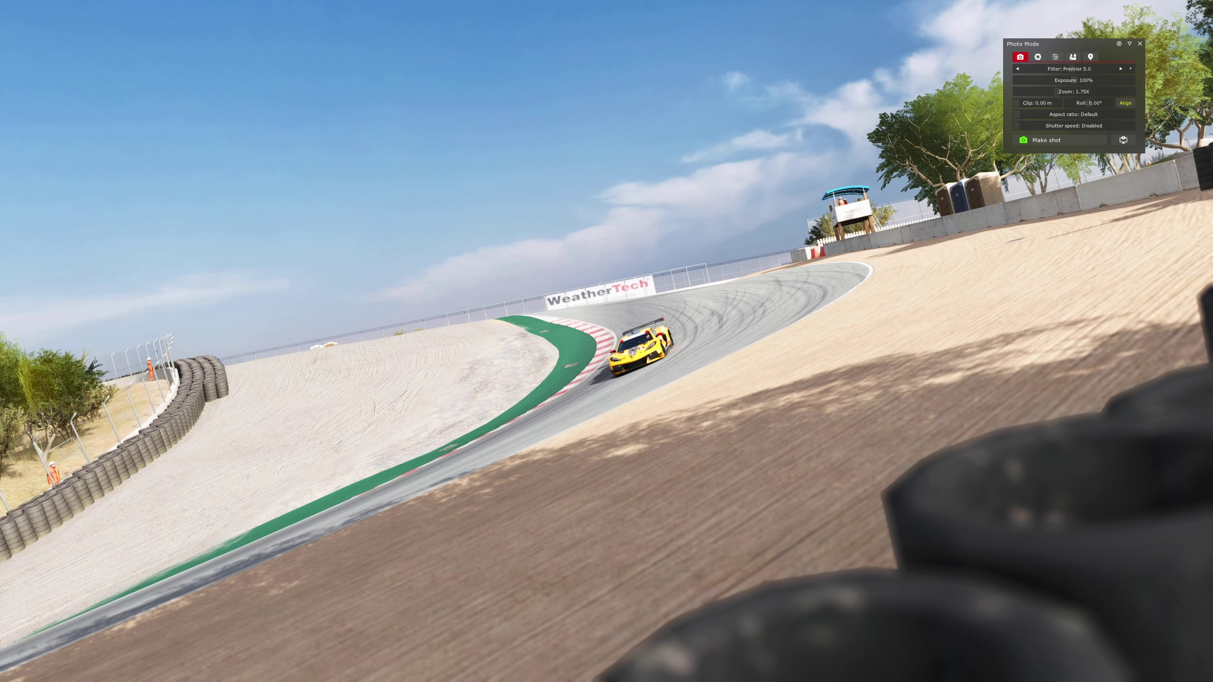
left_click(1079, 92)
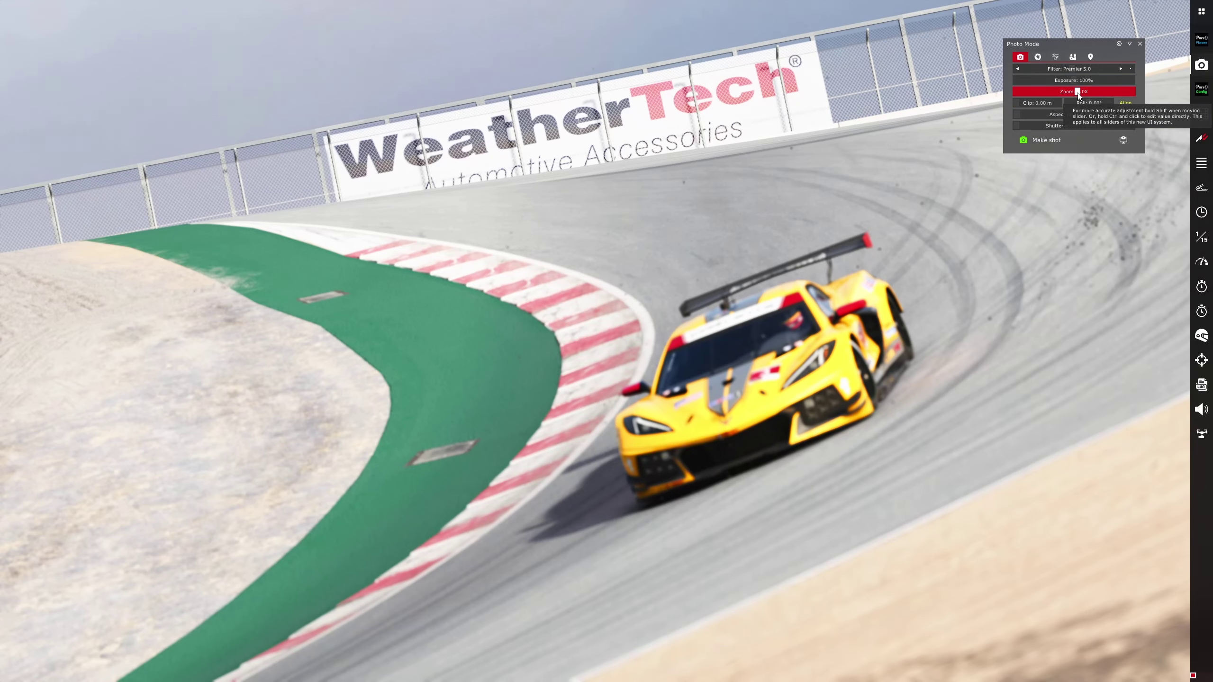
left_click_drag(1079, 94, 1085, 95)
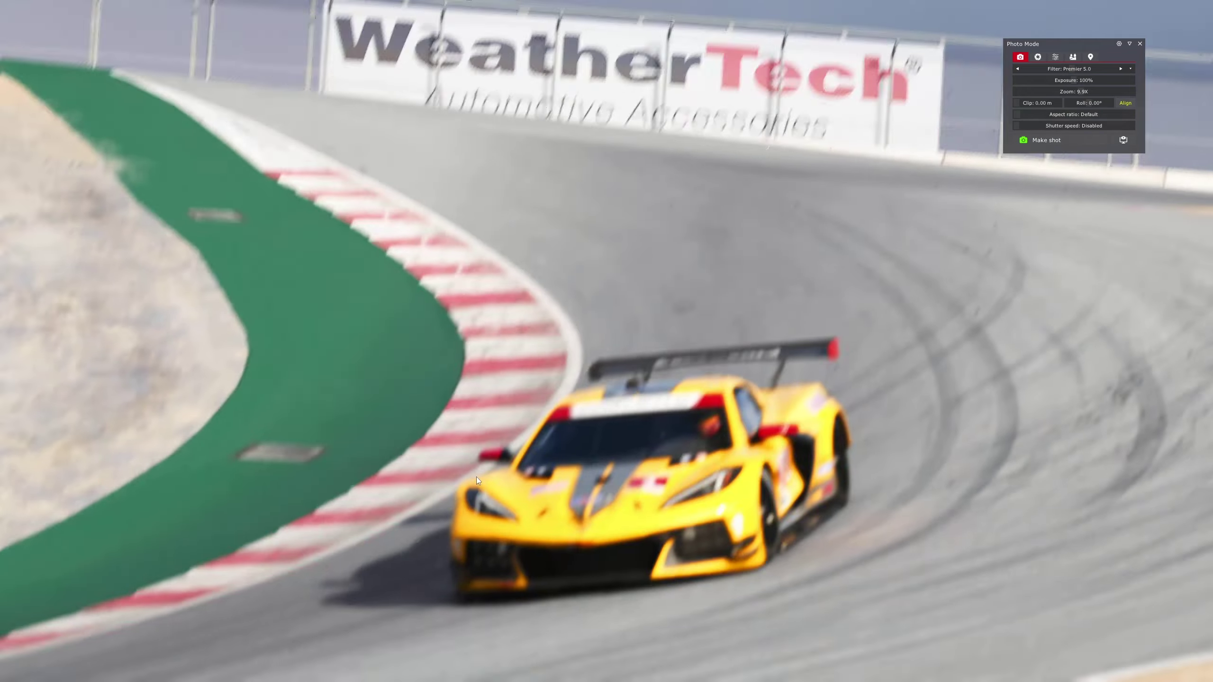
left_click_drag(476, 476, 591, 389)
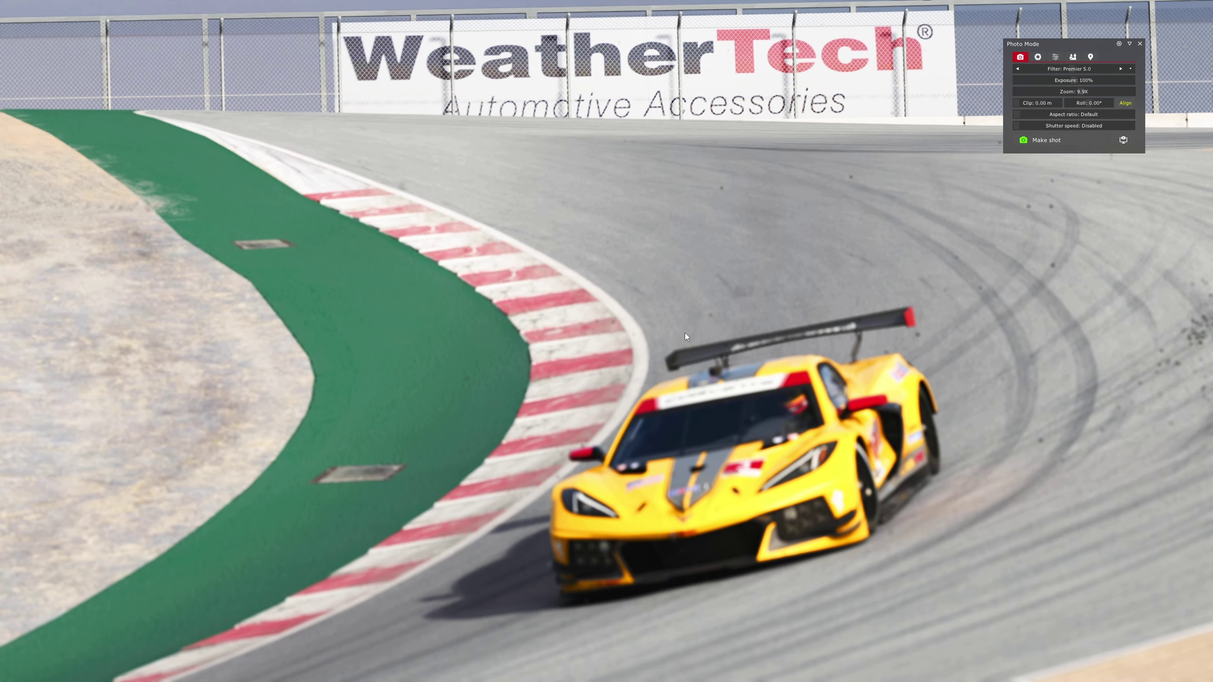
left_click_drag(685, 335, 683, 350)
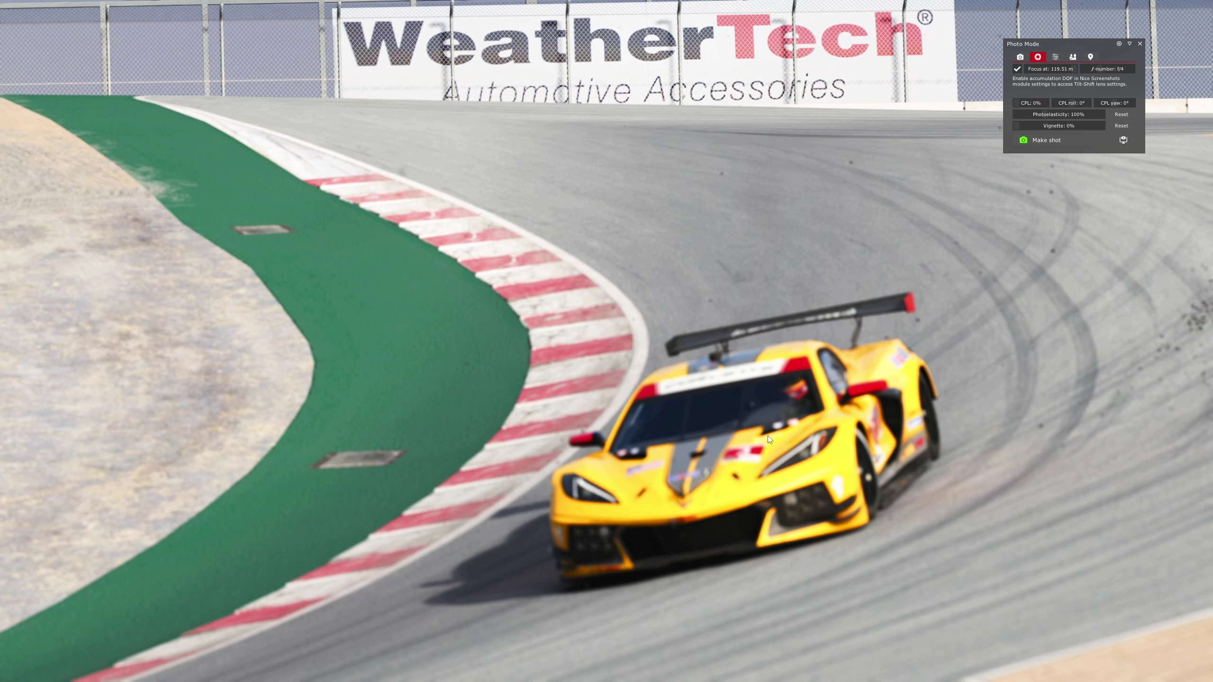
Toggle depth of field off and on, and place its focus on the Corvette's nose at about 29.58 m.
left_click(1018, 68)
left_click(1017, 69)
left_click(730, 454)
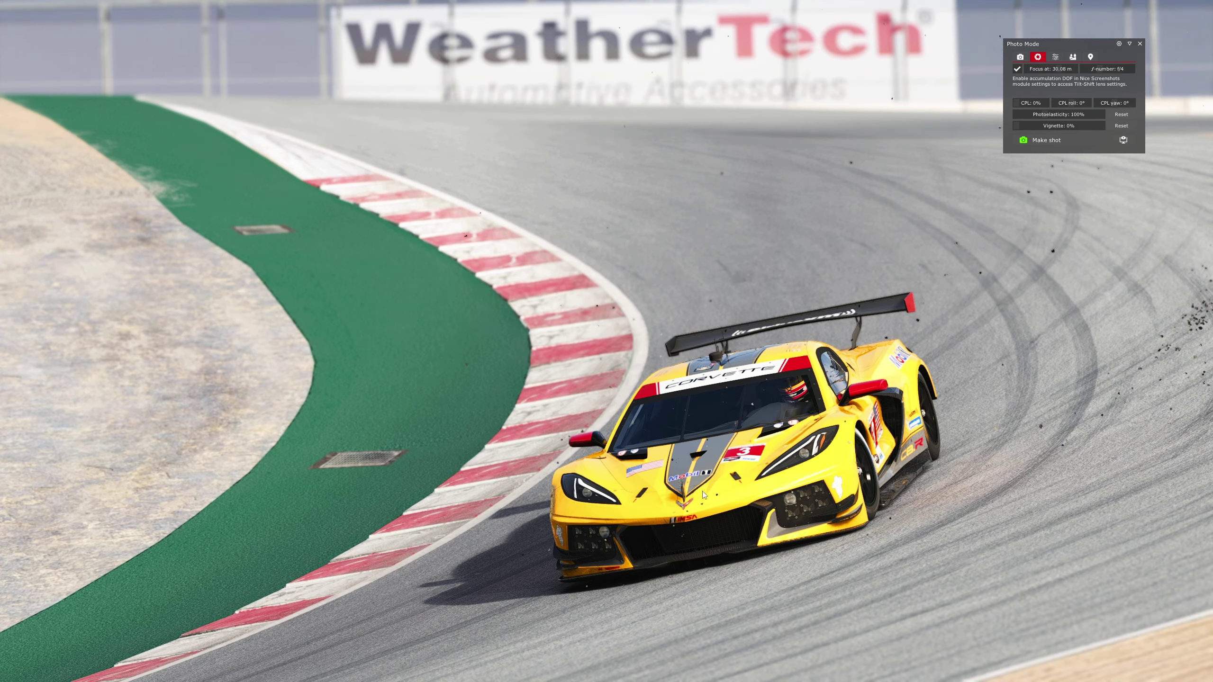
left_click(688, 505)
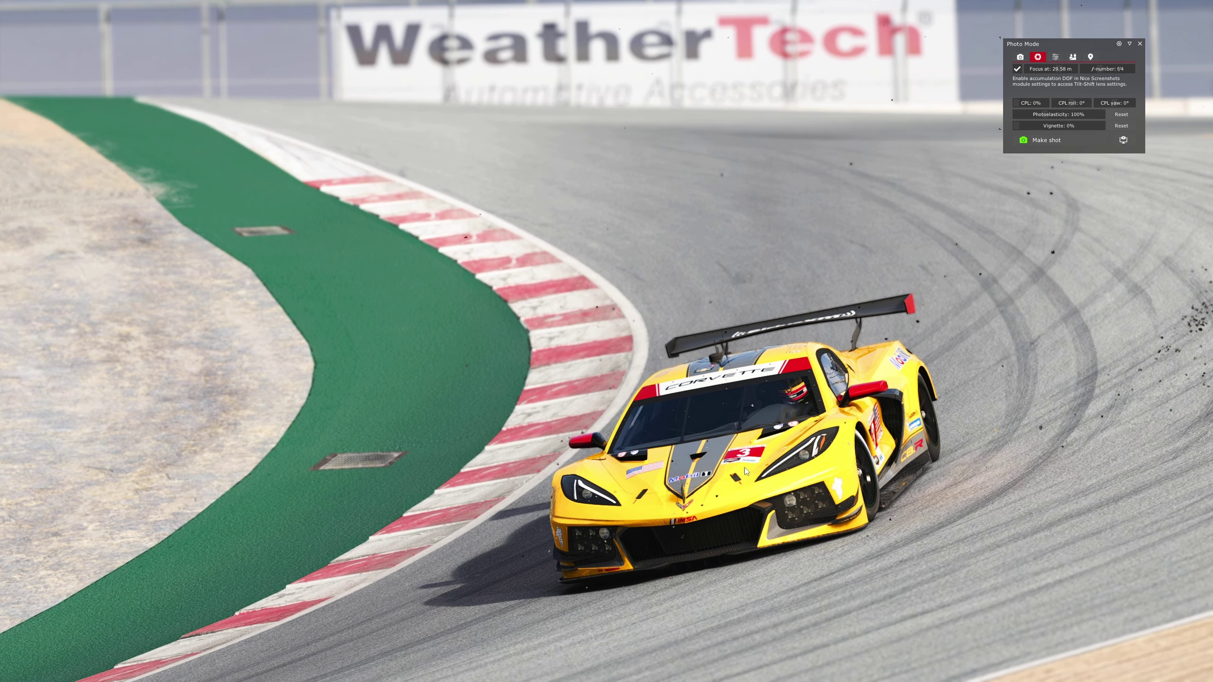
left_click_drag(829, 399, 827, 408)
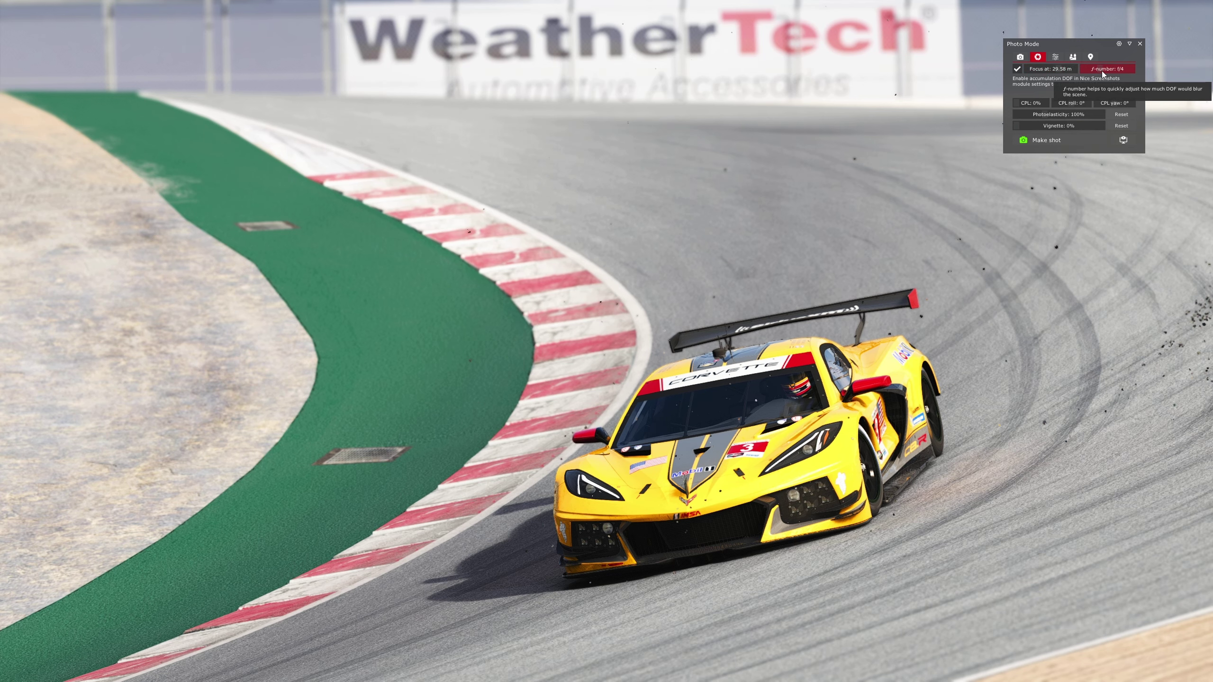
Try a depth-of-field f-number of 1.4 for stronger background blur, and return it to 4.
left_click_drag(1102, 70, 1085, 71)
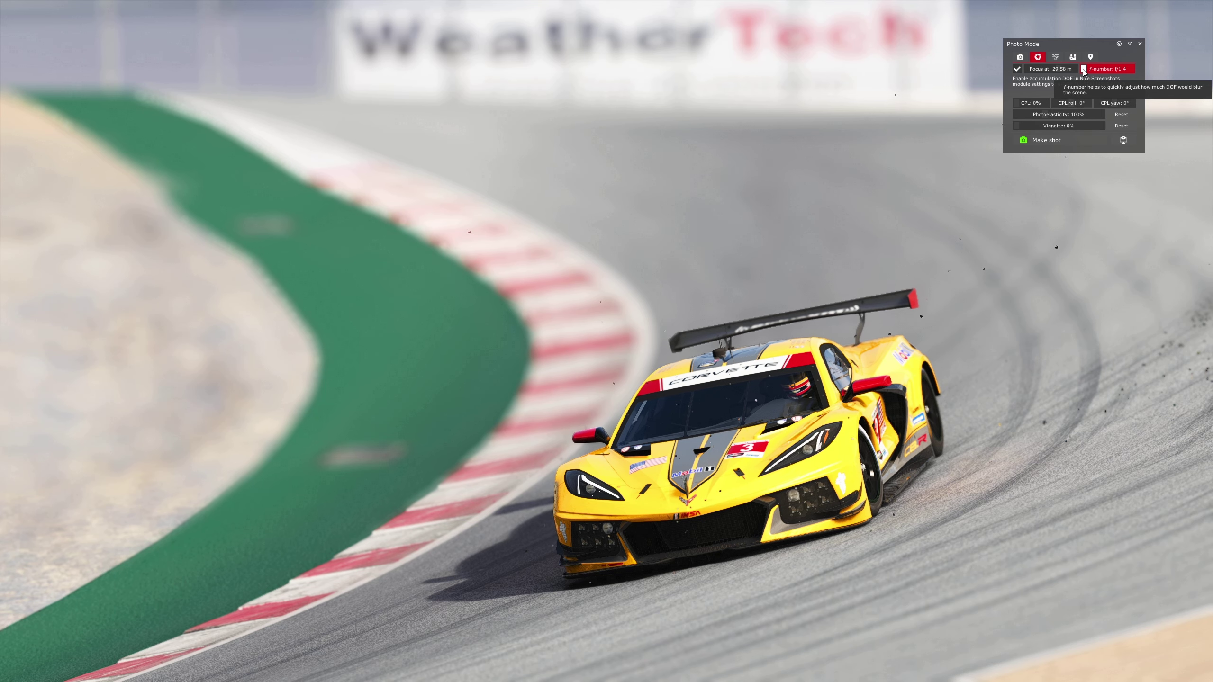
mouse_move(1091, 72)
left_mouse_down()
mouse_move(1133, 71)
mouse_move(1108, 79)
mouse_move(1099, 68)
left_mouse_up()
mouse_move(1209, 89)
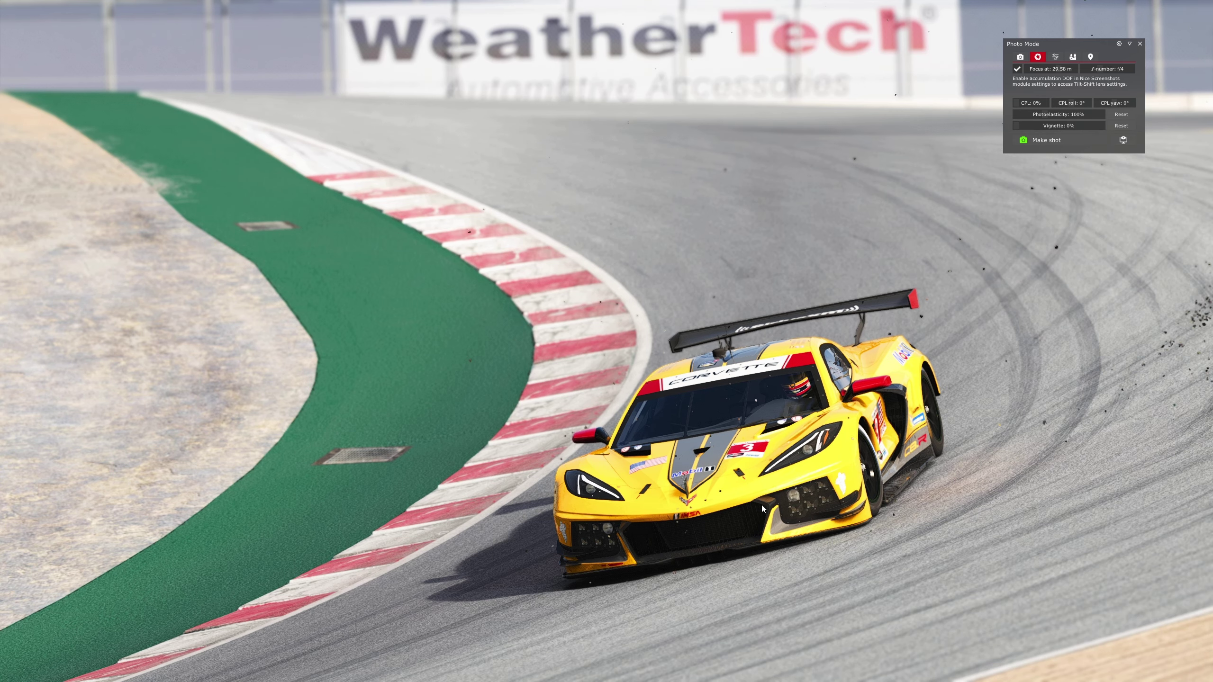
Raise the camera zoom to about 10.8x and reframe the Corvette lower in the picture beside the kerb.
left_click_drag(708, 428, 712, 429)
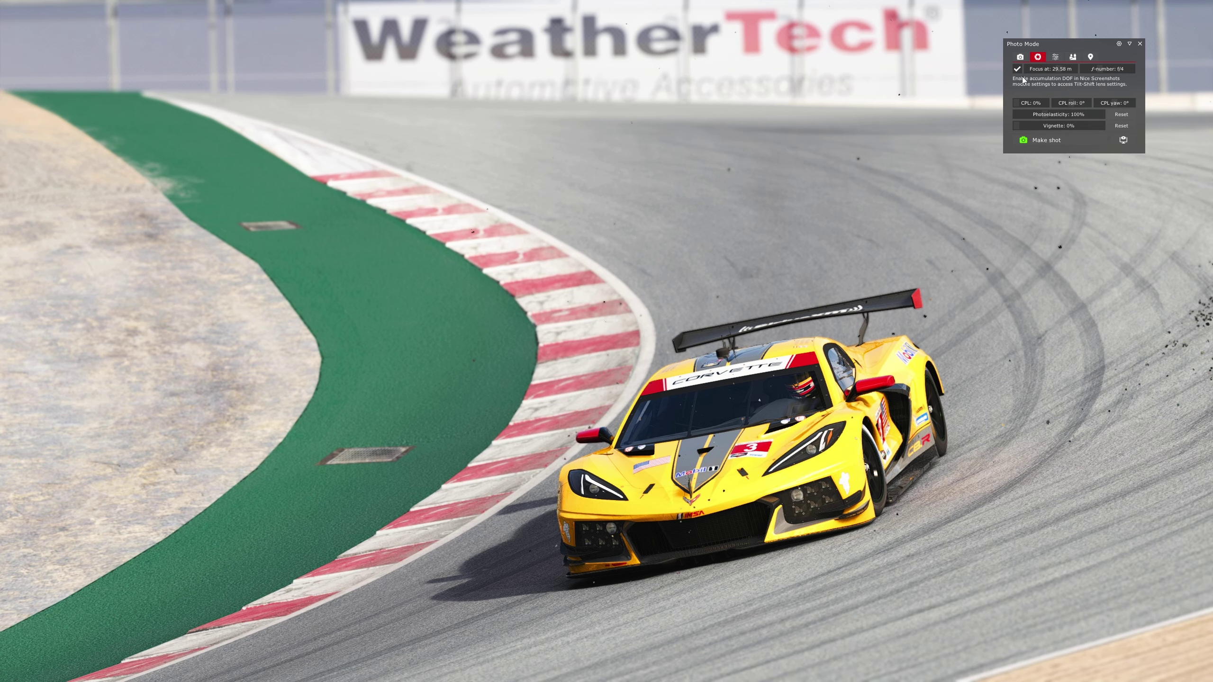
left_click(1020, 57)
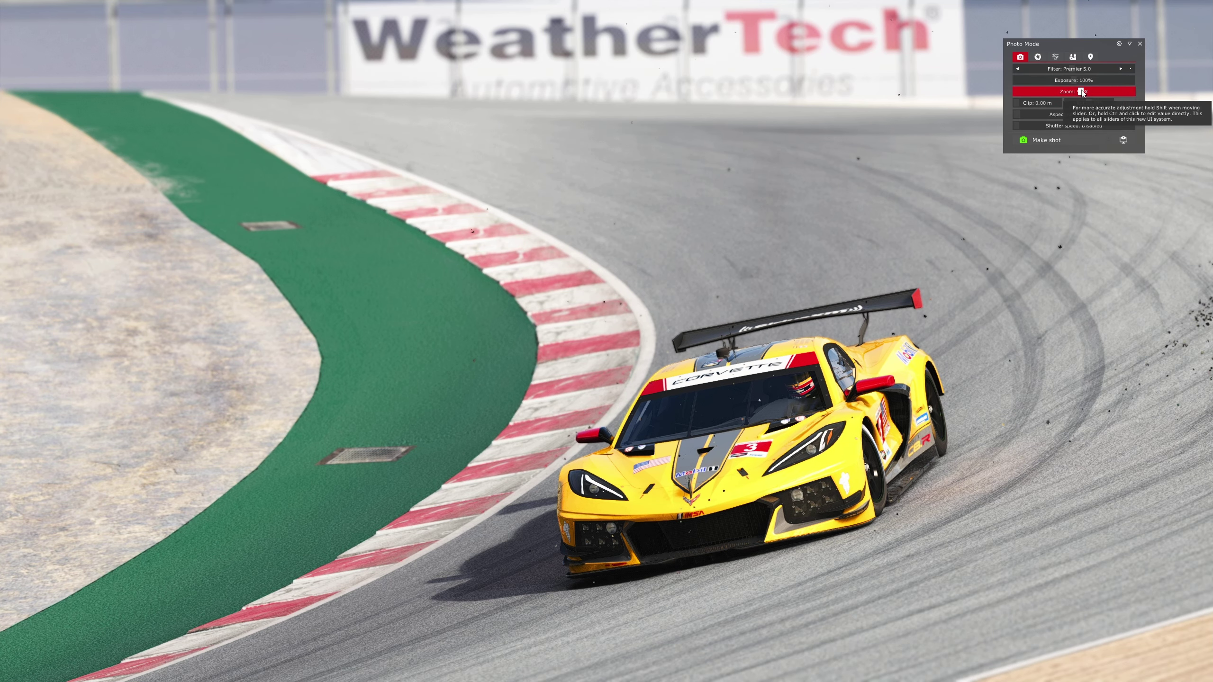
left_click_drag(1082, 90, 1083, 90)
left_click_drag(991, 282, 989, 274)
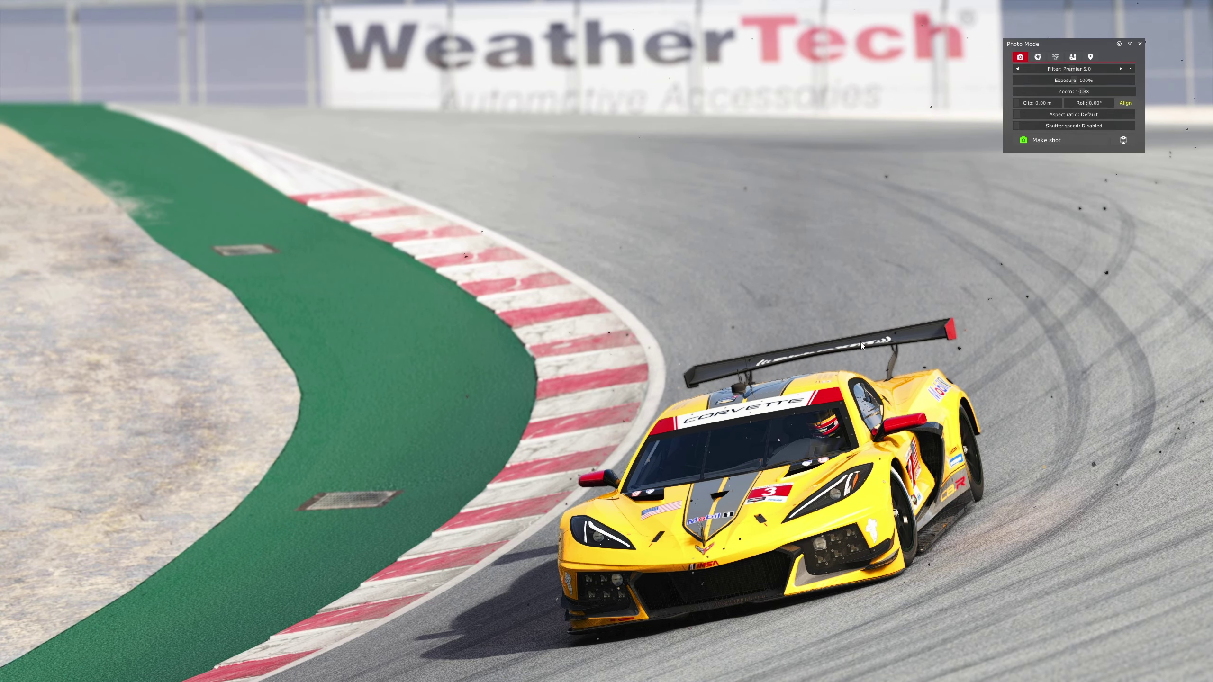
Set the photo mode shutter speed to 1/20 and make a shot.
left_click(1071, 126)
left_click_drag(1072, 127, 1080, 127)
left_click(1092, 127)
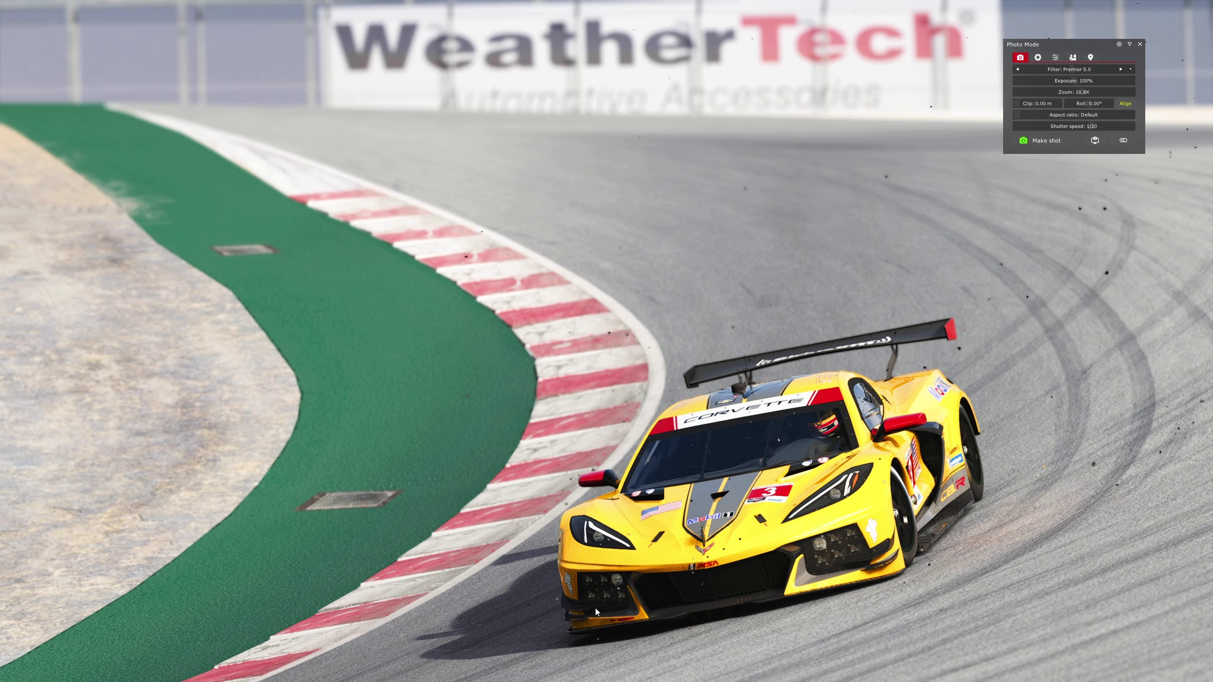
mouse_move(1046, 122)
left_mouse_down()
mouse_move(1036, 125)
mouse_move(1058, 129)
left_mouse_up()
left_click(1052, 144)
Try several lighting angles on the scene, including 20° and -109°, and set the lighting angle to 9°.
left_click(1073, 57)
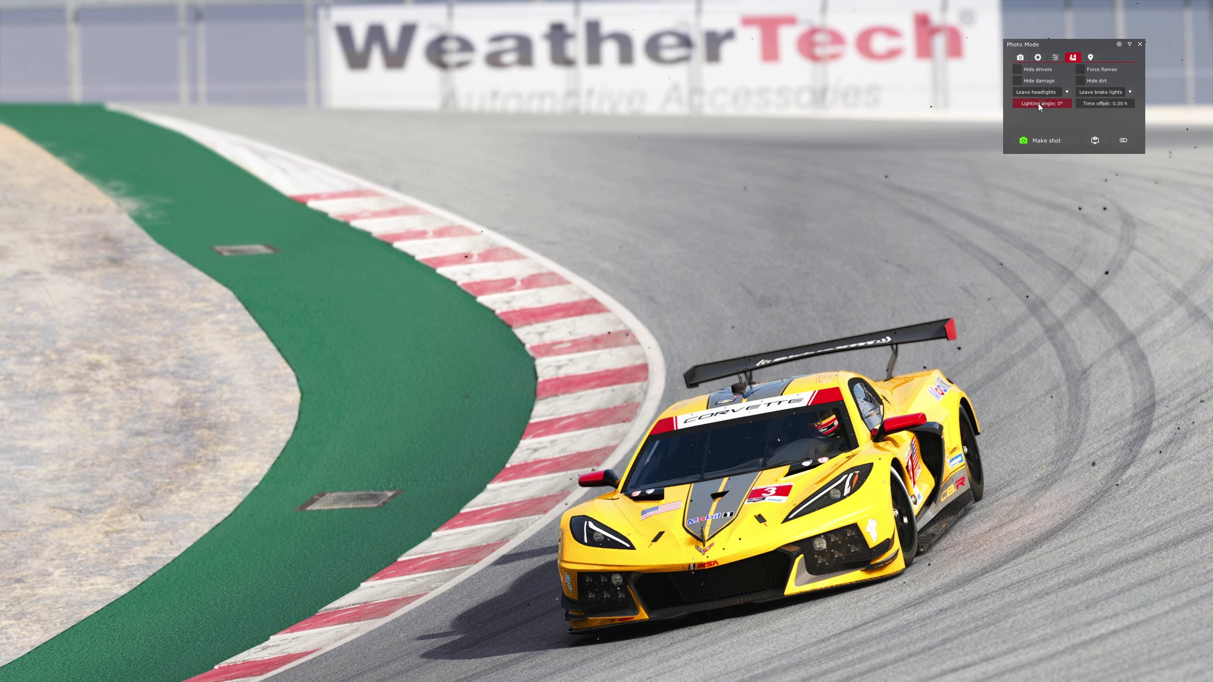
left_click_drag(1041, 104, 1042, 107)
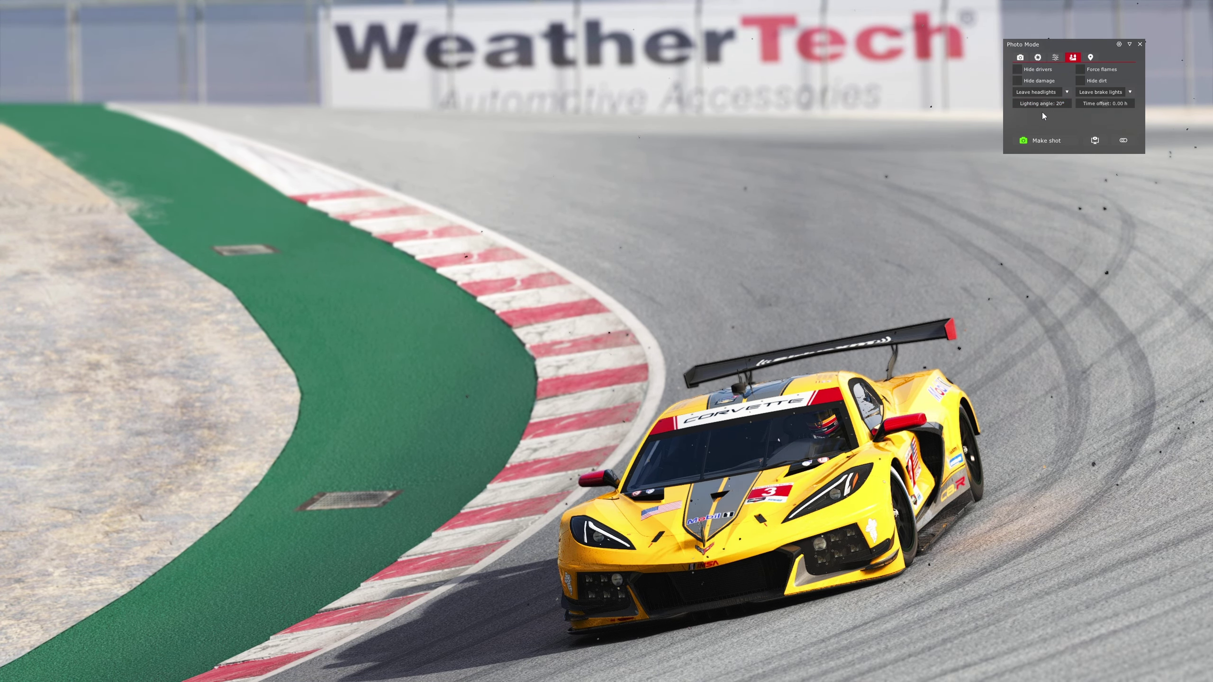
left_click_drag(1049, 106, 1029, 103)
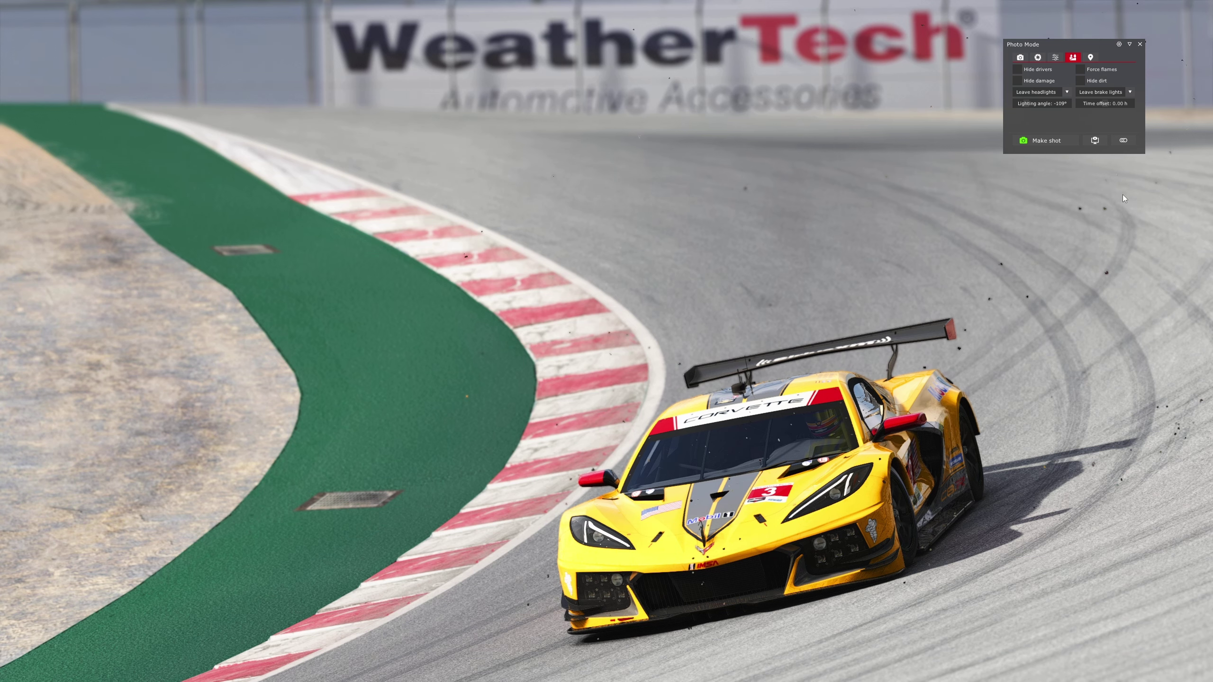
left_click_drag(1047, 108, 1043, 97)
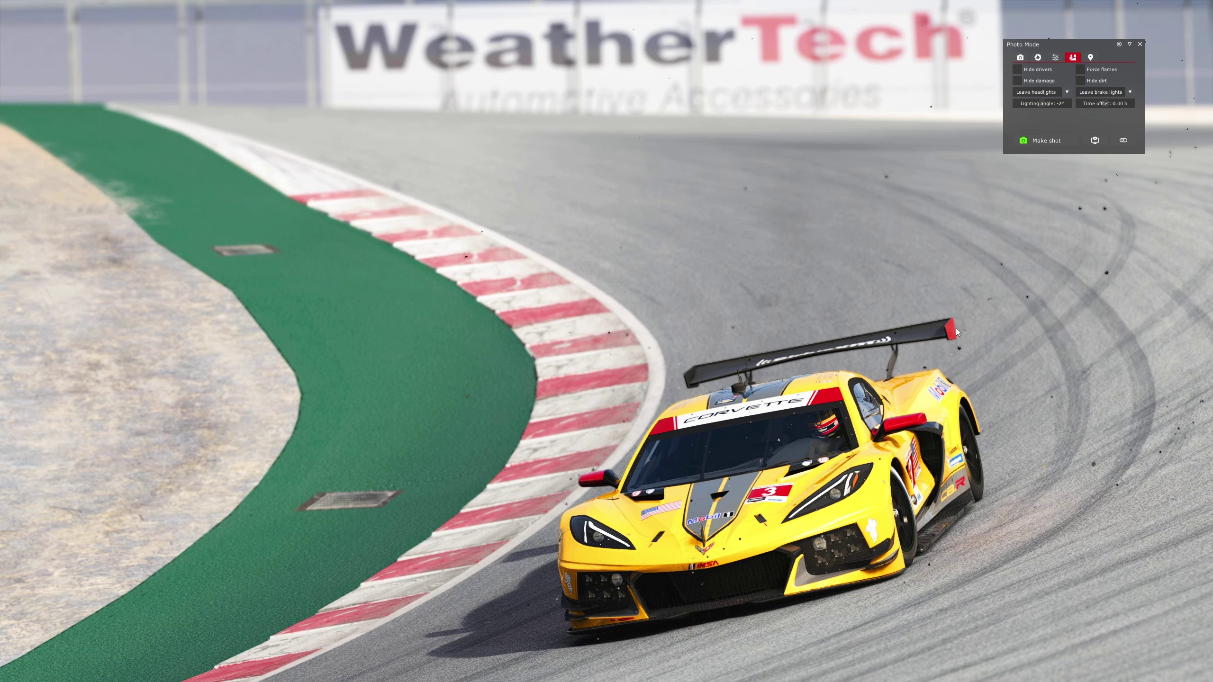
mouse_move(1045, 108)
left_mouse_down()
mouse_move(1046, 96)
mouse_move(1059, 107)
mouse_move(1037, 67)
mouse_move(1058, 112)
mouse_move(1044, 105)
left_mouse_up()
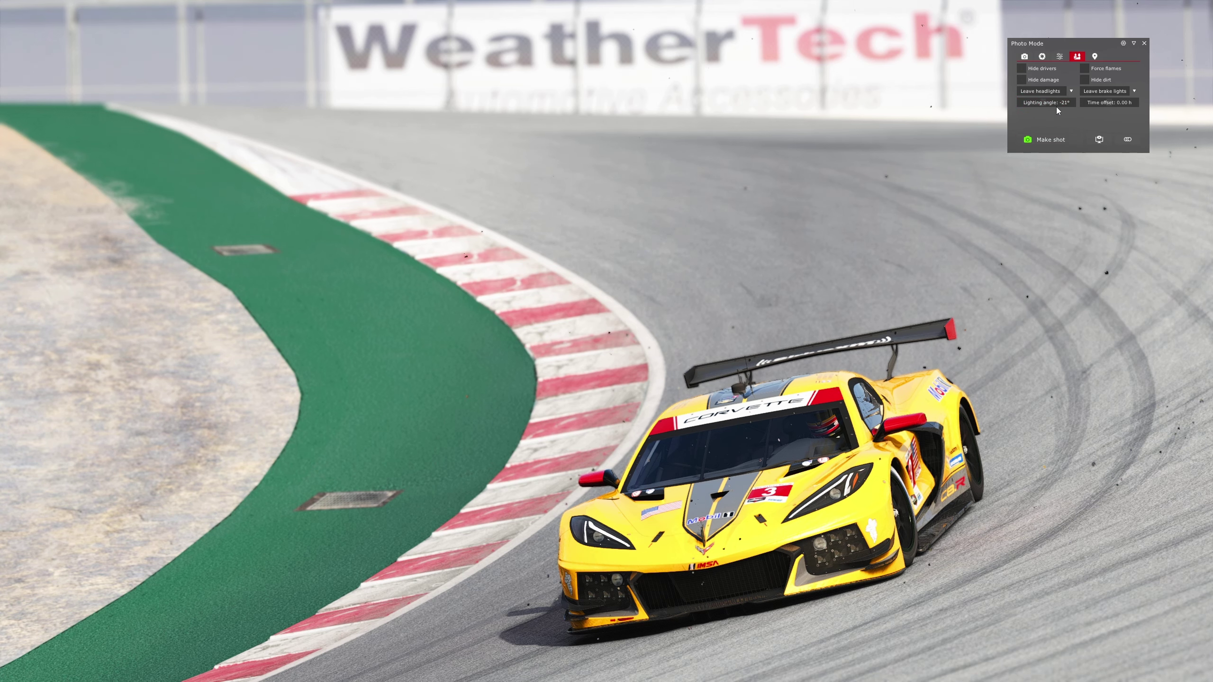
left_click_drag(1044, 107, 1049, 105)
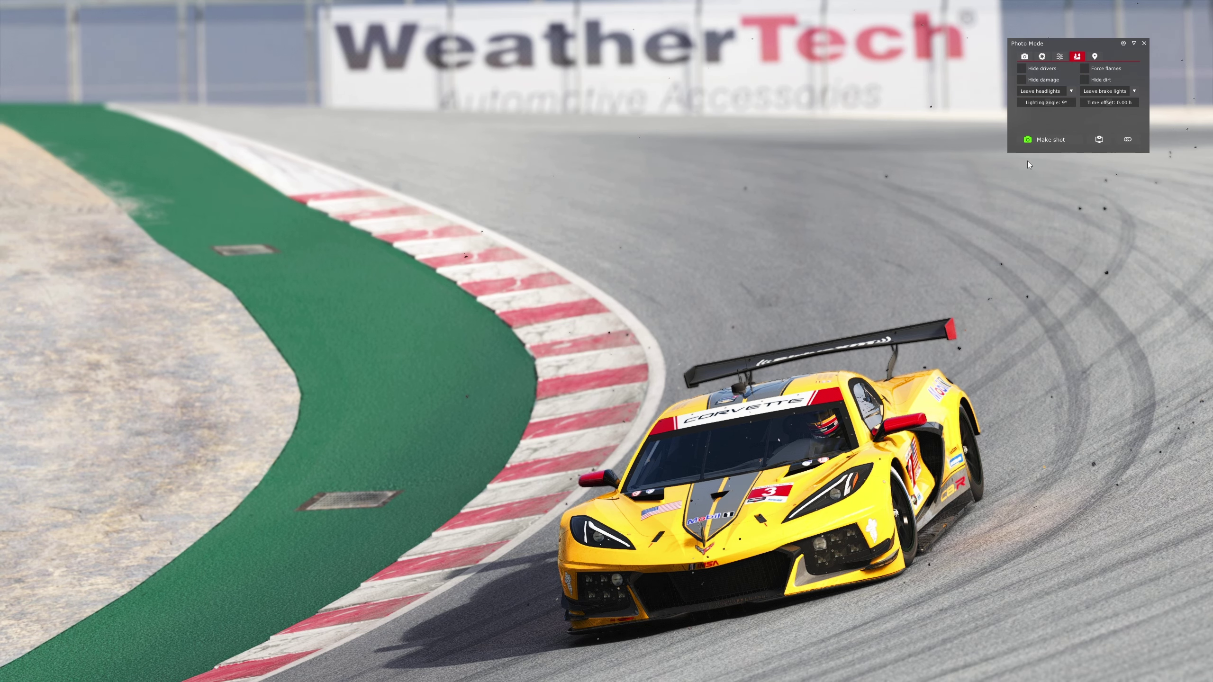
Take the shot of the Corvette with the current framing, focus and lighting.
left_click(1046, 139)
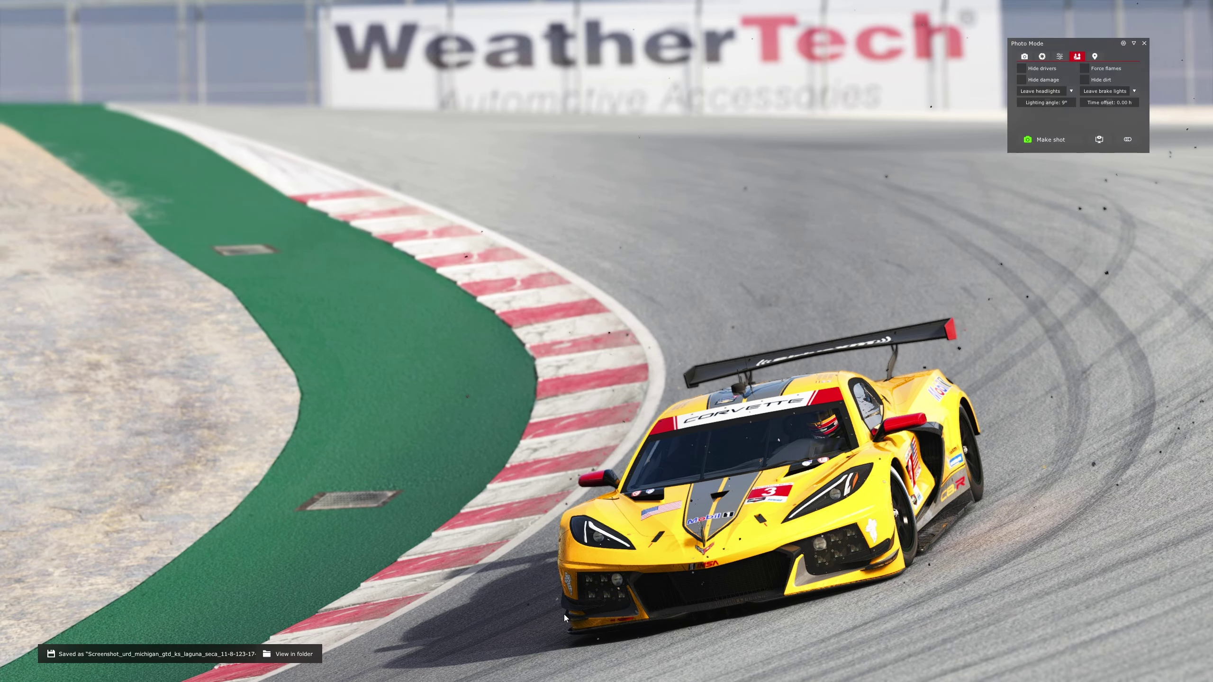
left_click(315, 653)
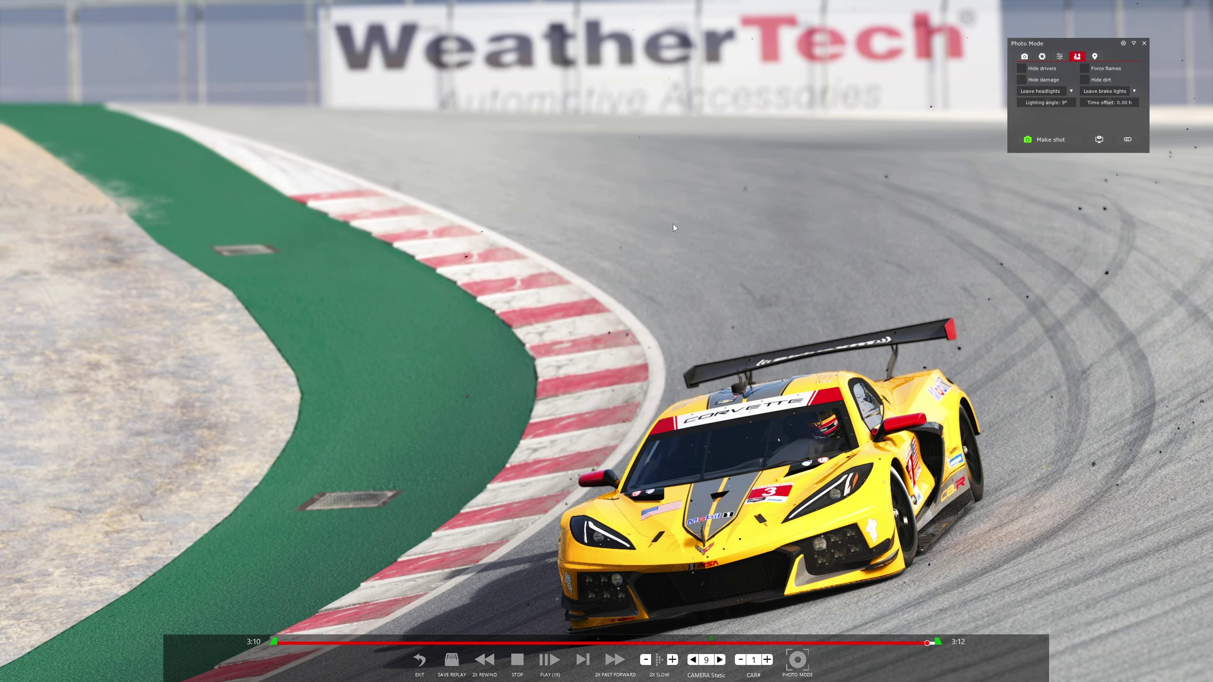
Frame the Corvette side-on beside the yellow kerb with the sponsor boards behind, and set the lighting angle to 5°.
double_click(485, 344)
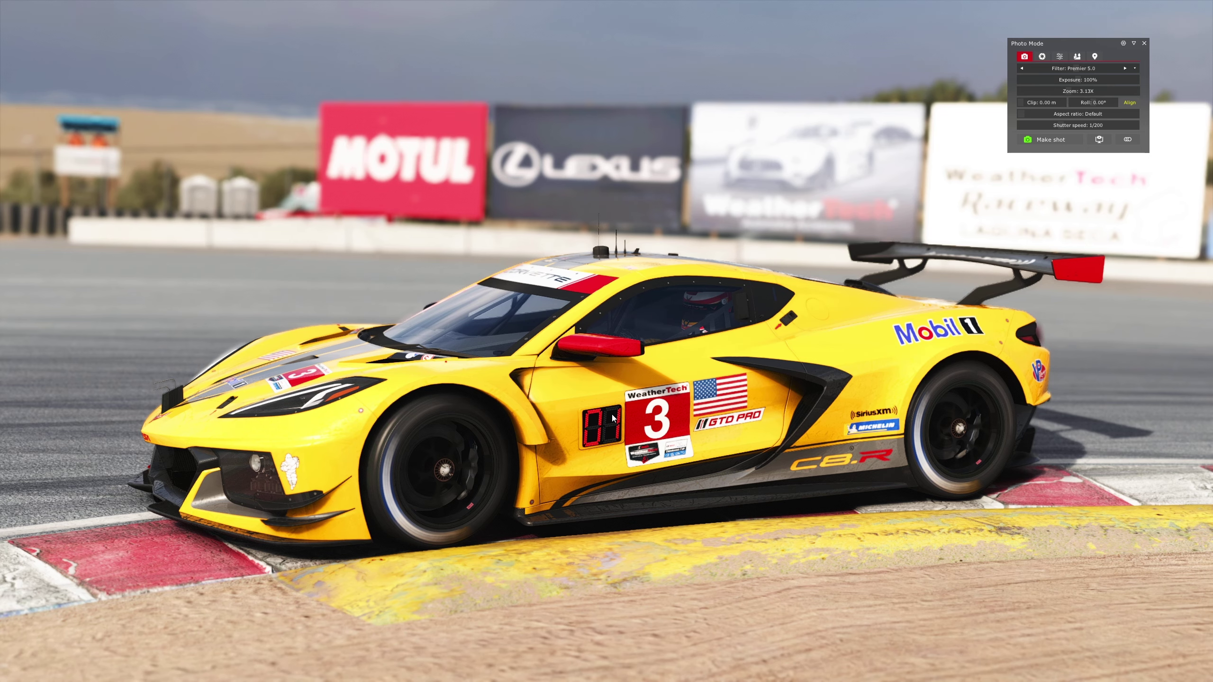
left_click_drag(582, 389, 52, 321)
left_click_drag(344, 398, 42, 402)
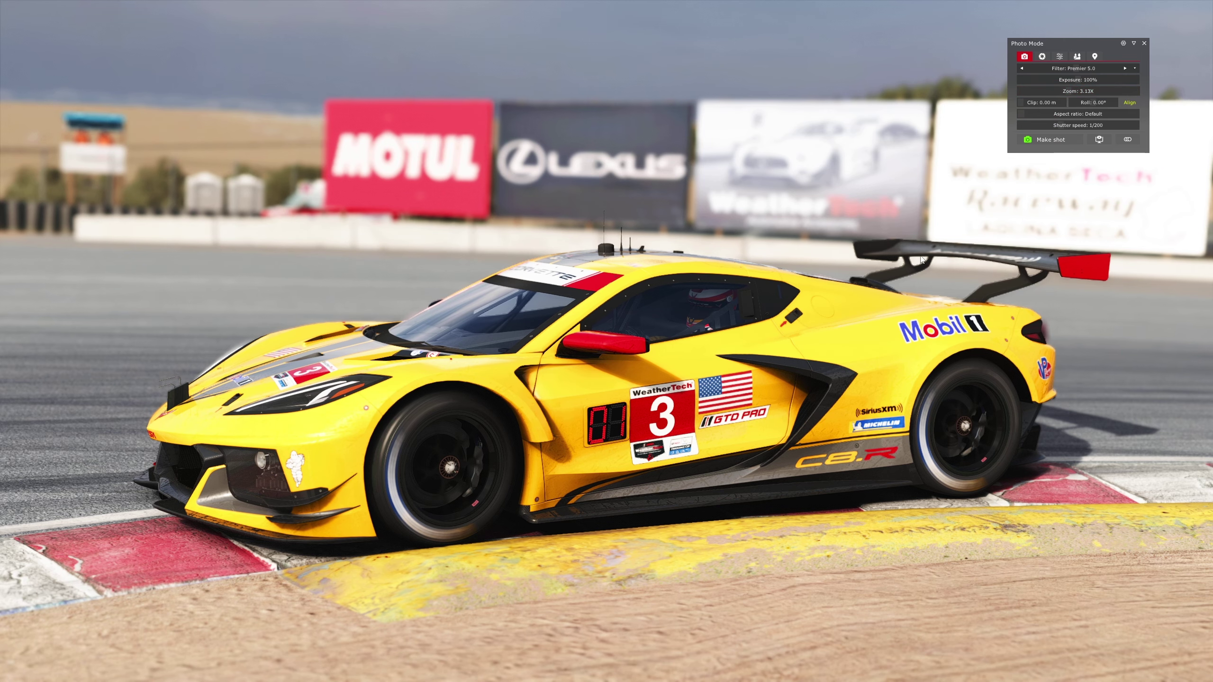
left_click_drag(710, 358, 700, 387)
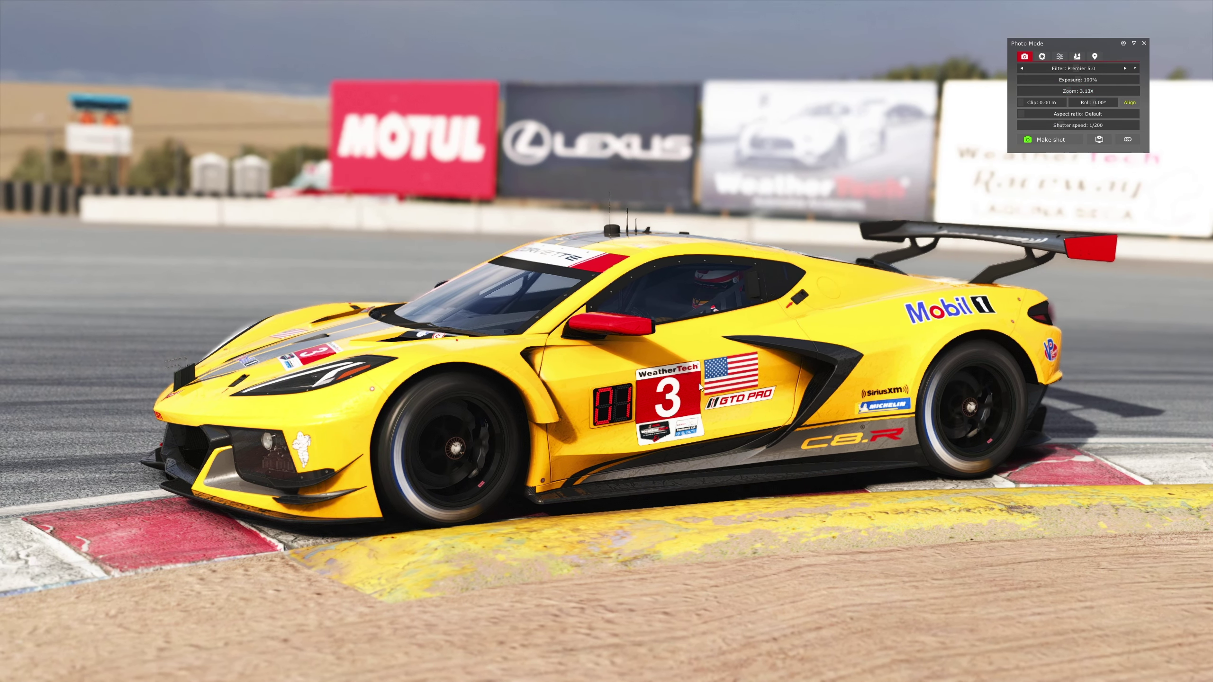
left_click_drag(529, 446, 665, 372)
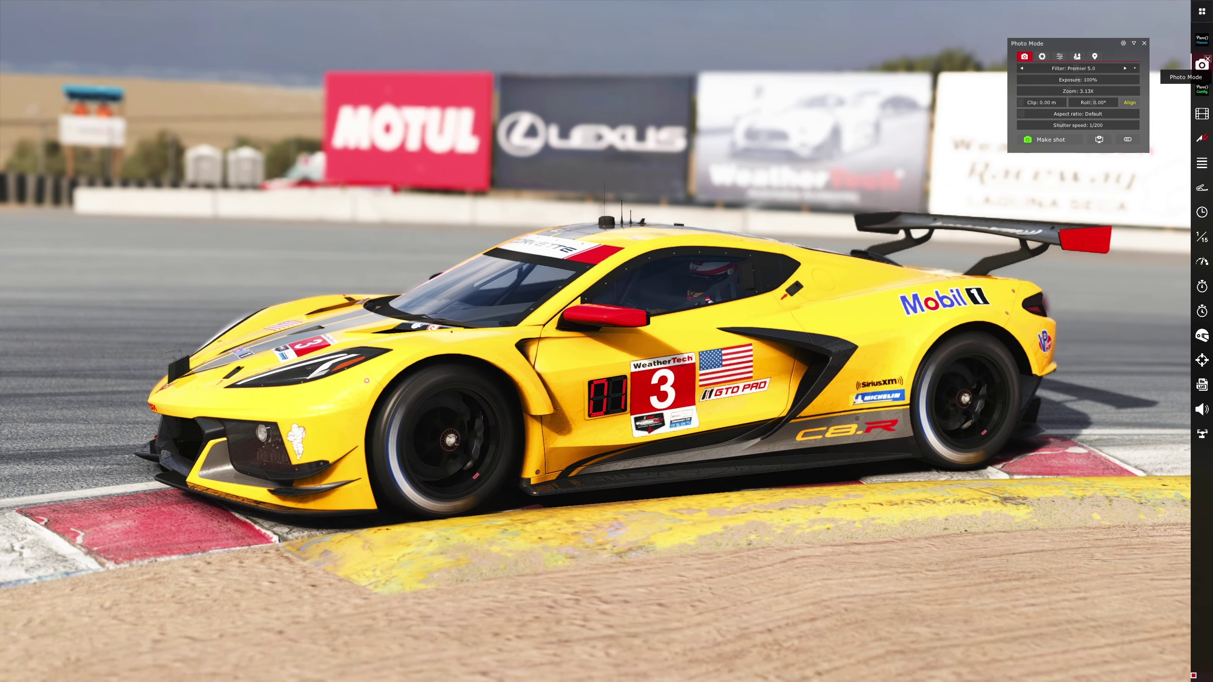
left_click_drag(375, 259, 383, 257)
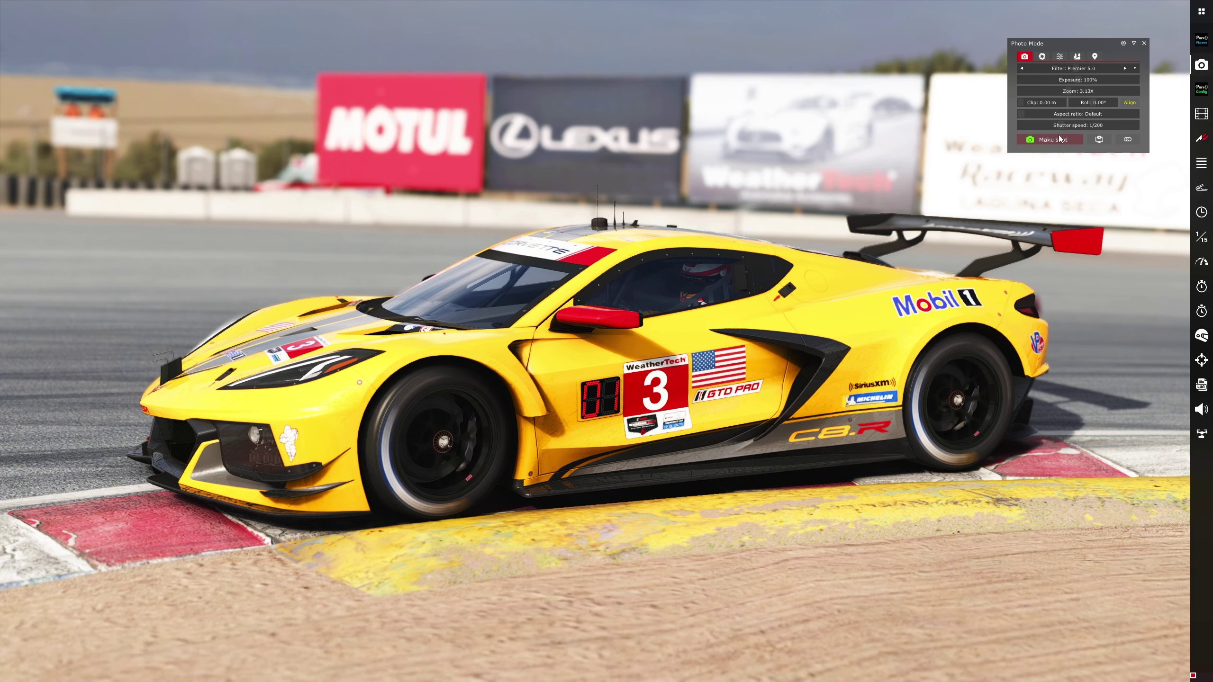
left_click(1077, 56)
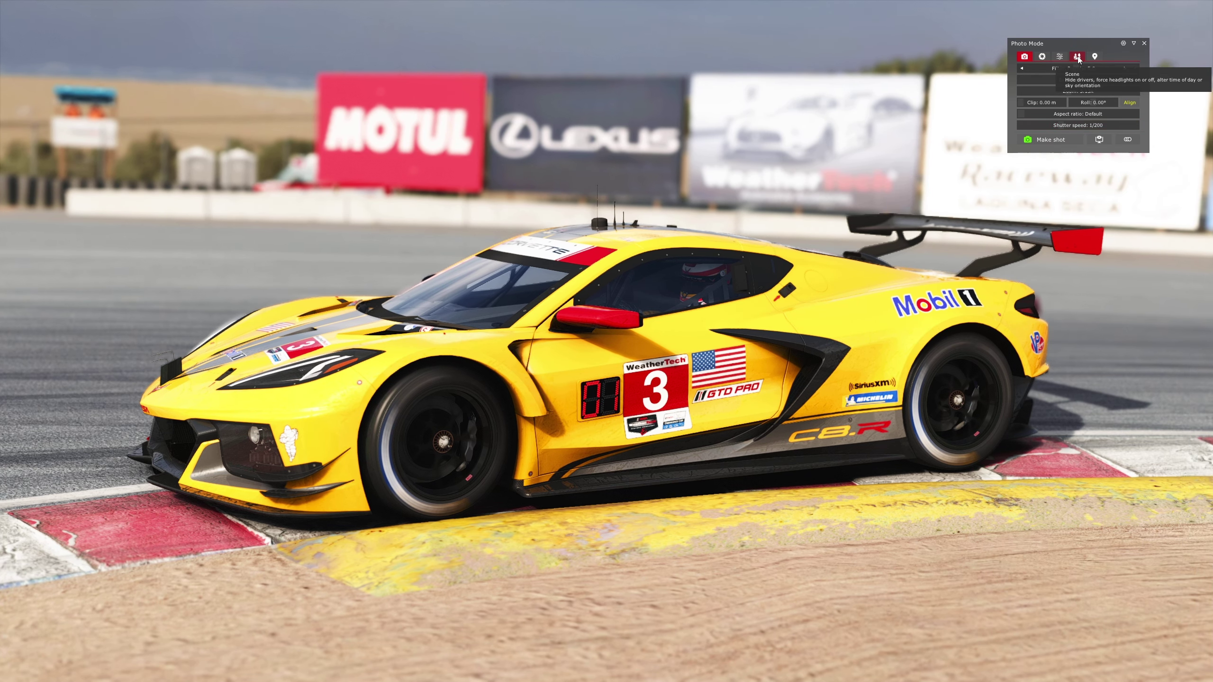
mouse_move(1042, 103)
left_mouse_down()
mouse_move(1033, 102)
mouse_move(1057, 101)
mouse_move(1048, 98)
left_mouse_up()
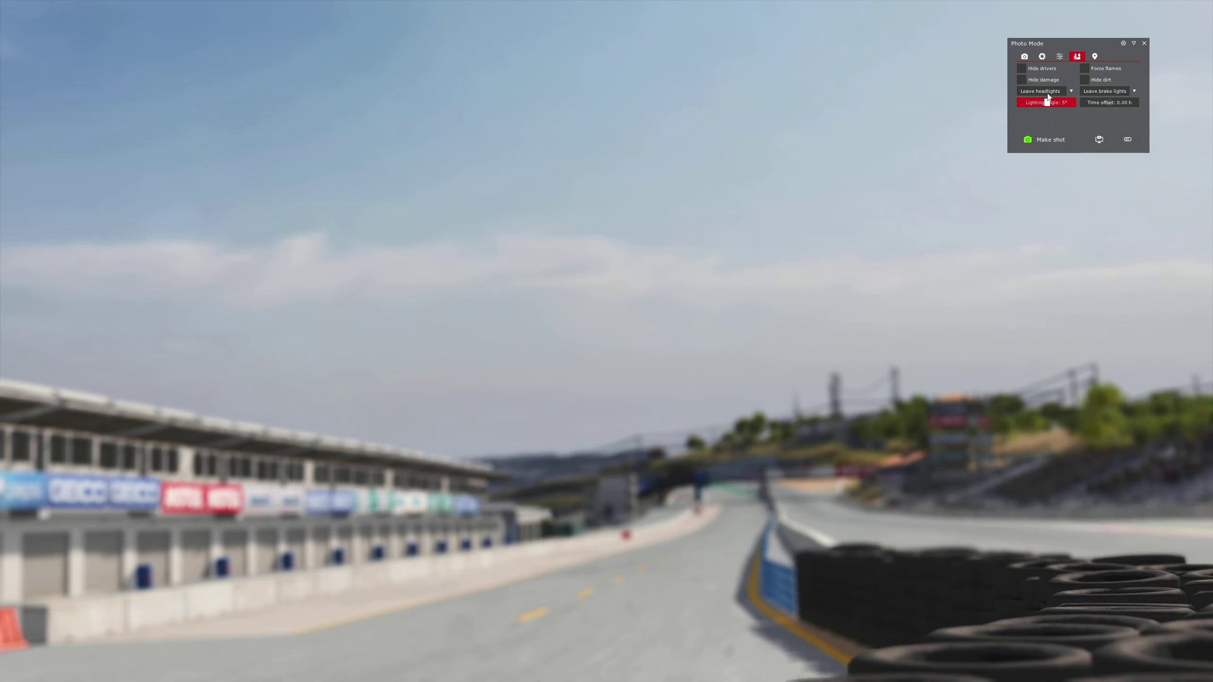
Advance the paused replay slightly and reframe the Corvette from a tilted angle as it passes the yellow kerb.
left_click_drag(707, 320, 26, 194)
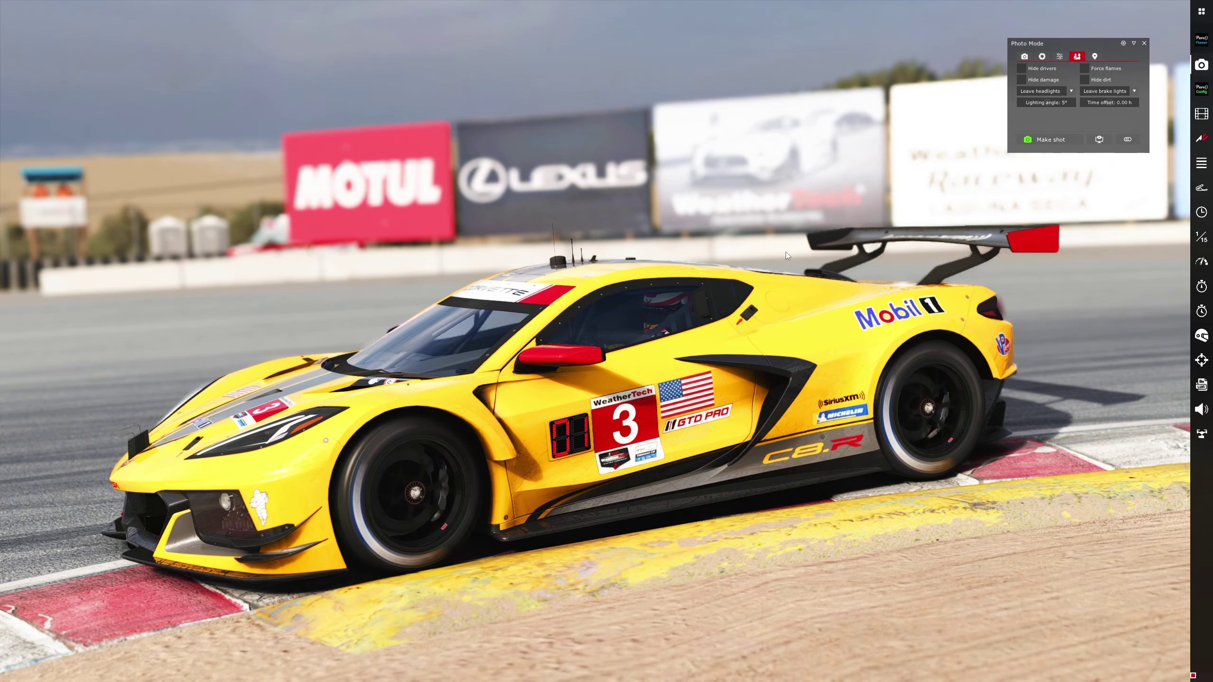
left_click_drag(786, 252, 770, 254)
mouse_move(580, 668)
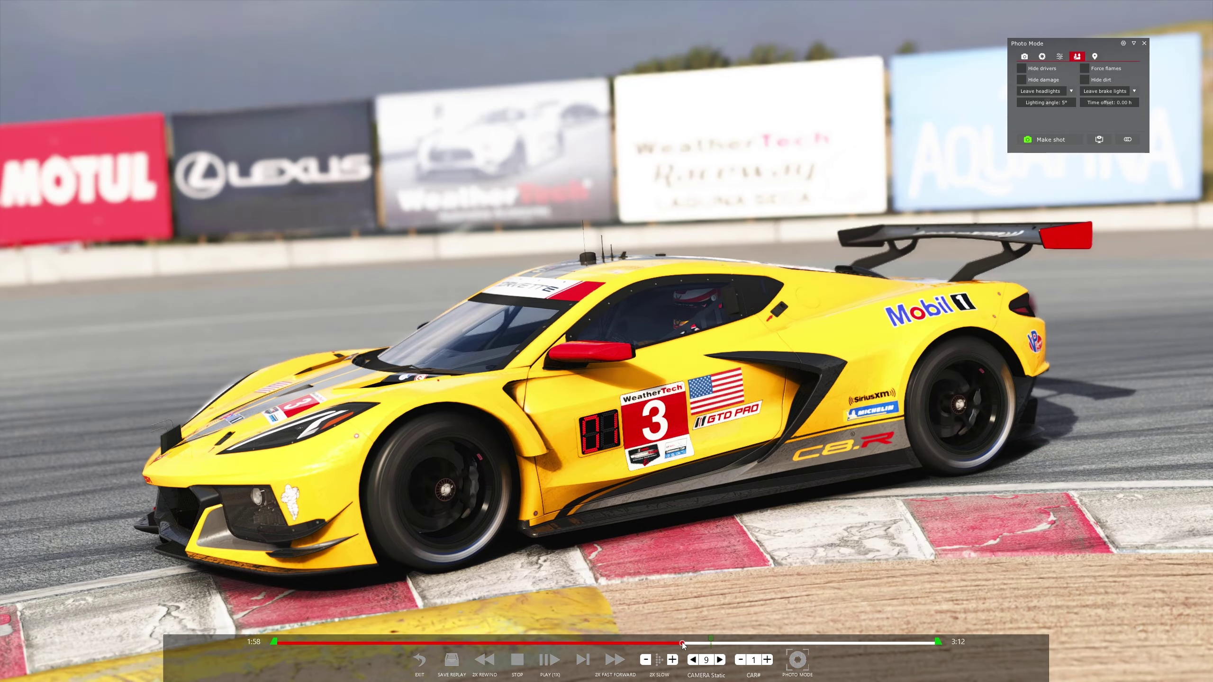
left_click(555, 667)
left_click(555, 667)
left_click_drag(725, 397, 1005, 463)
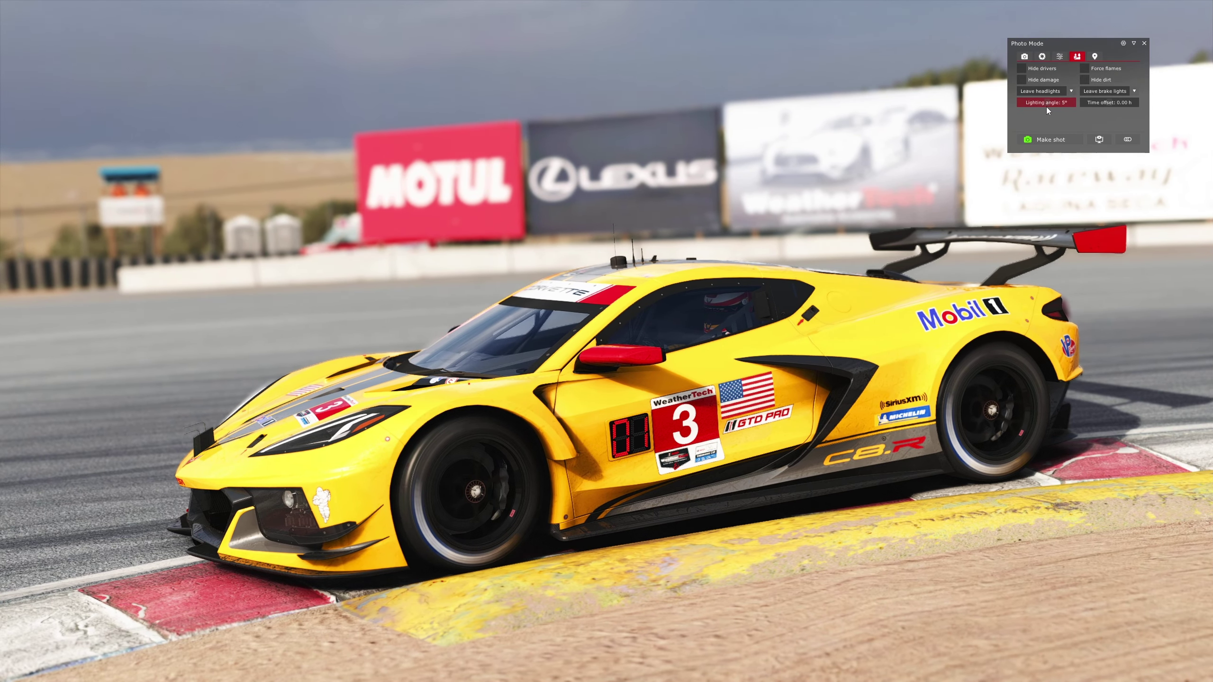
Set the lighting angle to 8° and take the shot of the Corvette beside the yellow kerb.
left_click(1046, 104)
left_click_drag(1046, 105, 1048, 105)
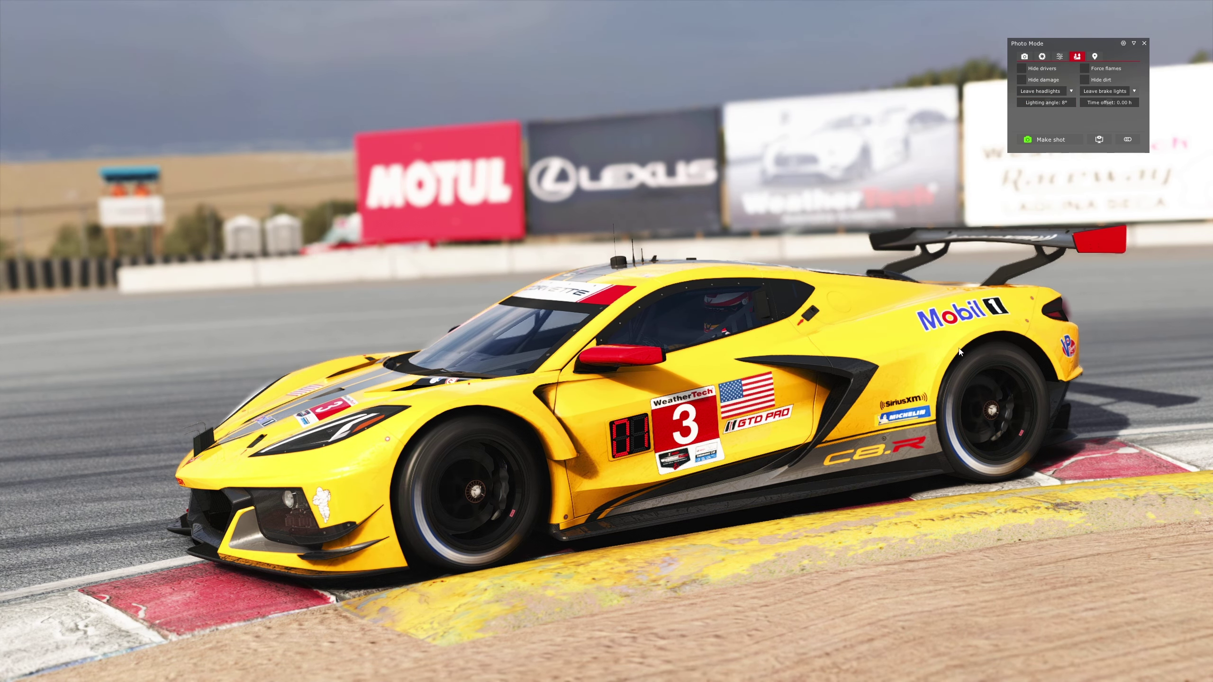
left_click(1024, 56)
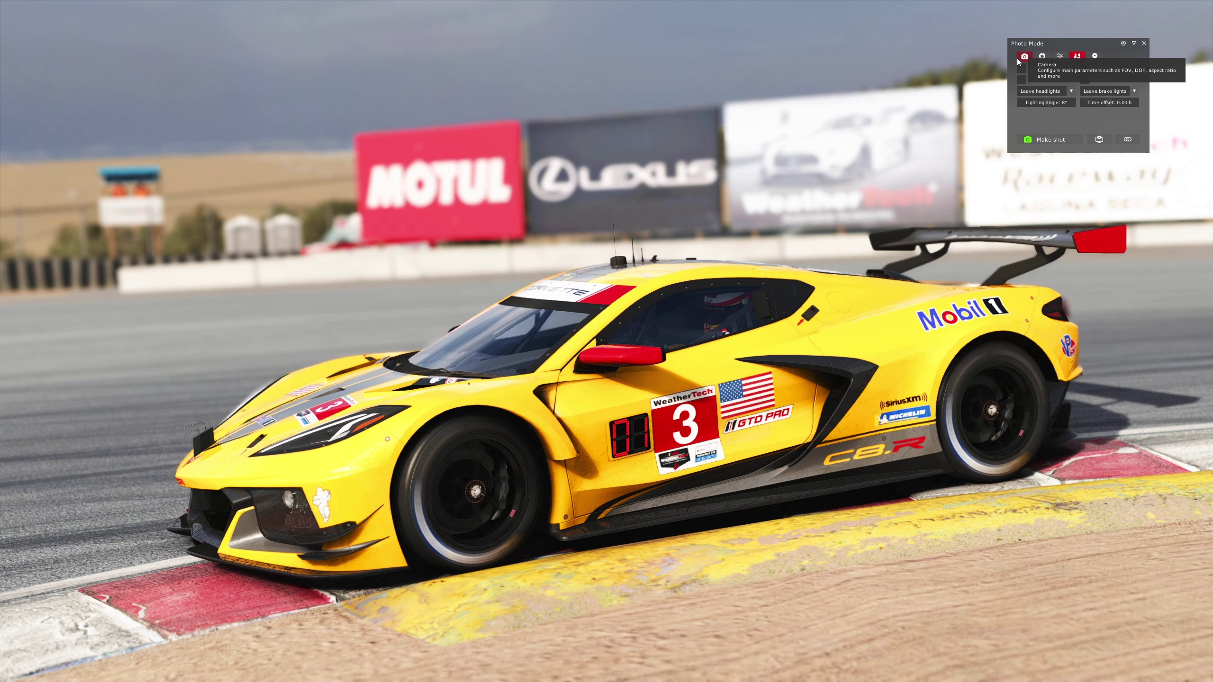
left_click(1048, 140)
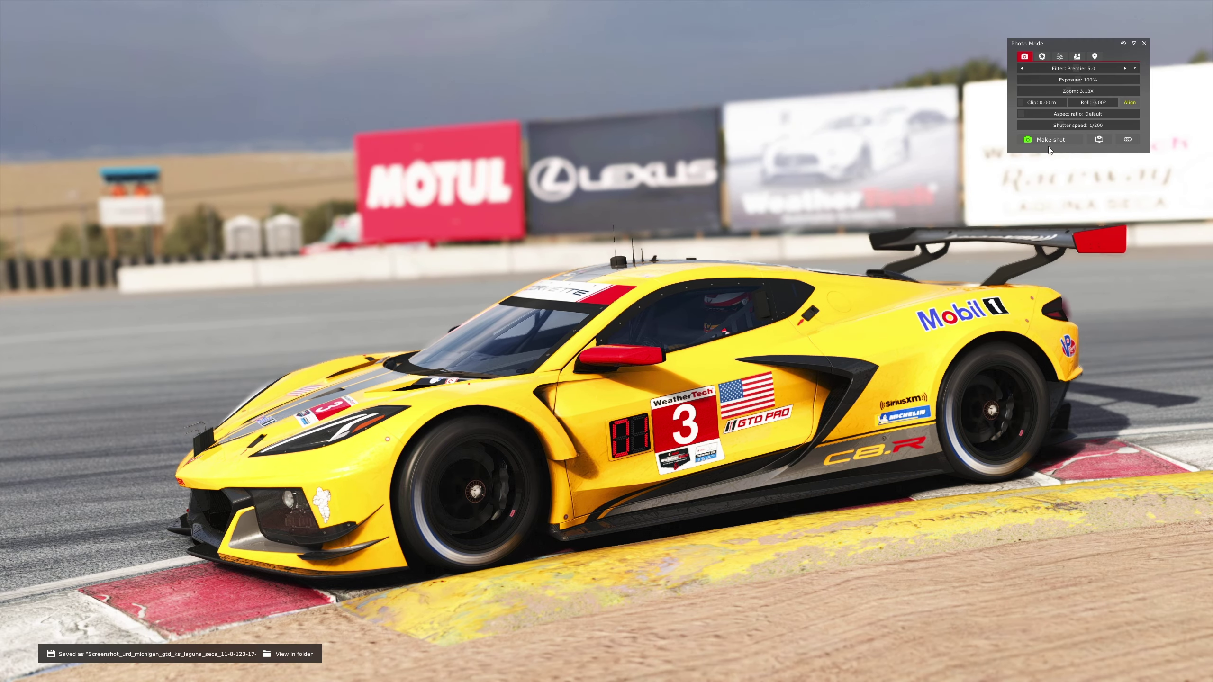
left_click(289, 654)
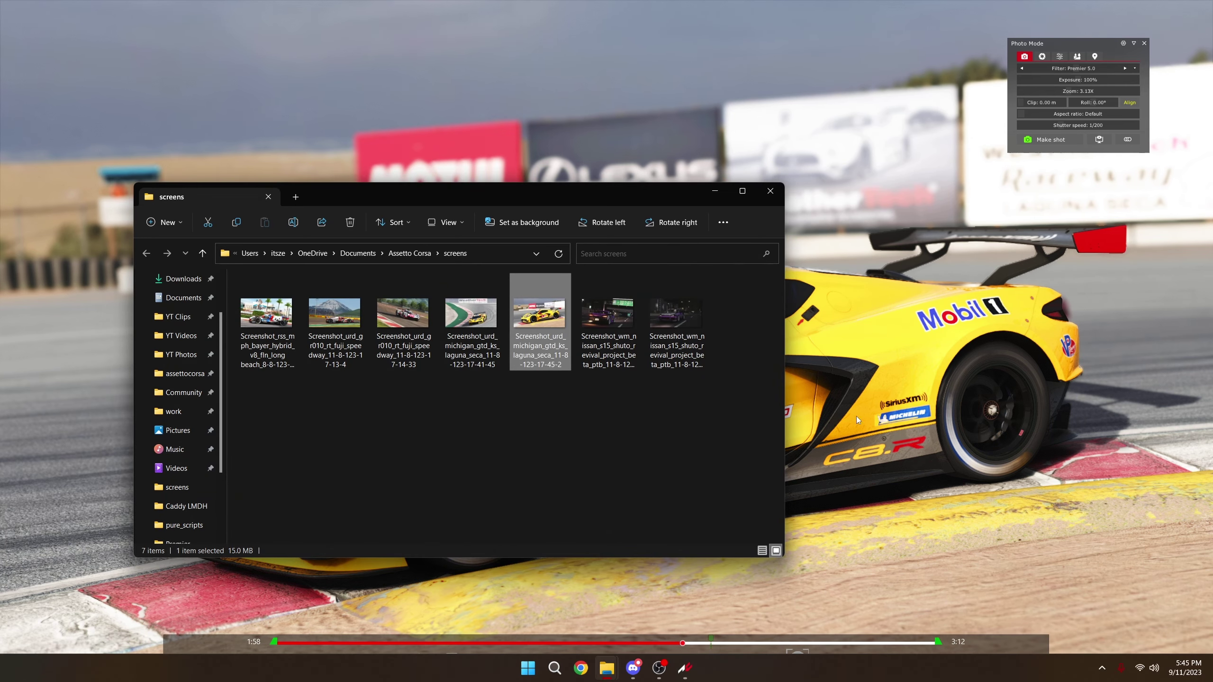
left_click(858, 418)
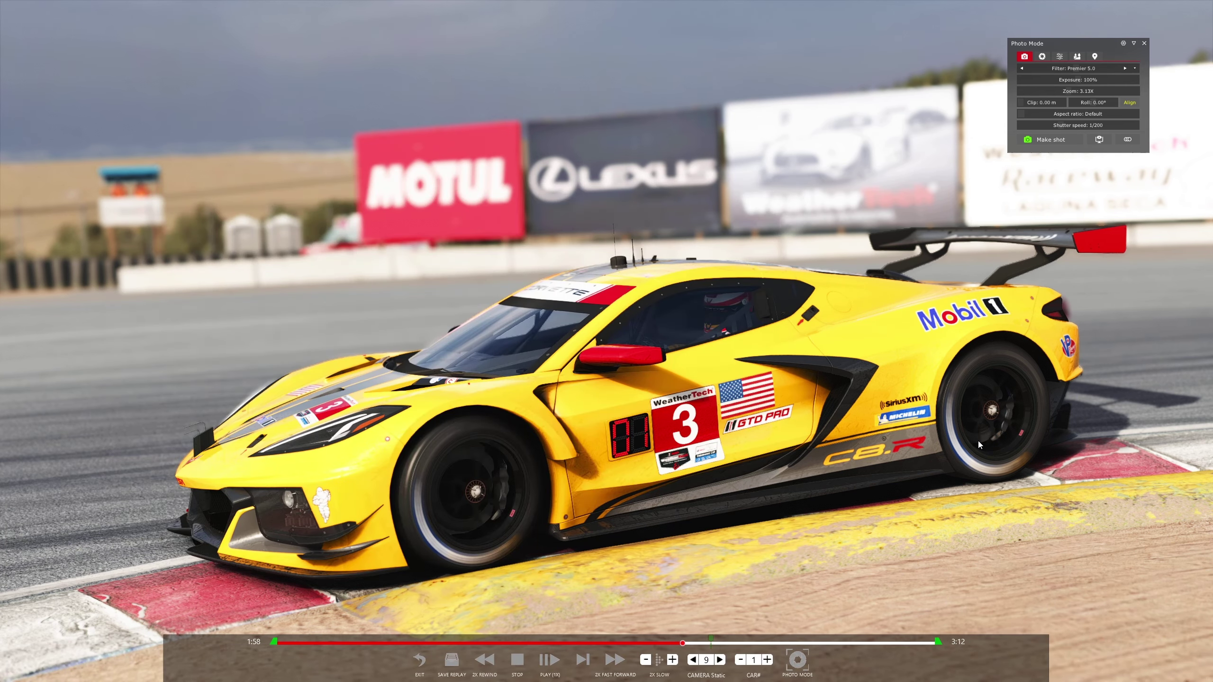
Try alternative side-on compositions by shifting the Corvette sideways within the frame beside the yellow kerb.
left_click_drag(988, 436, 980, 373)
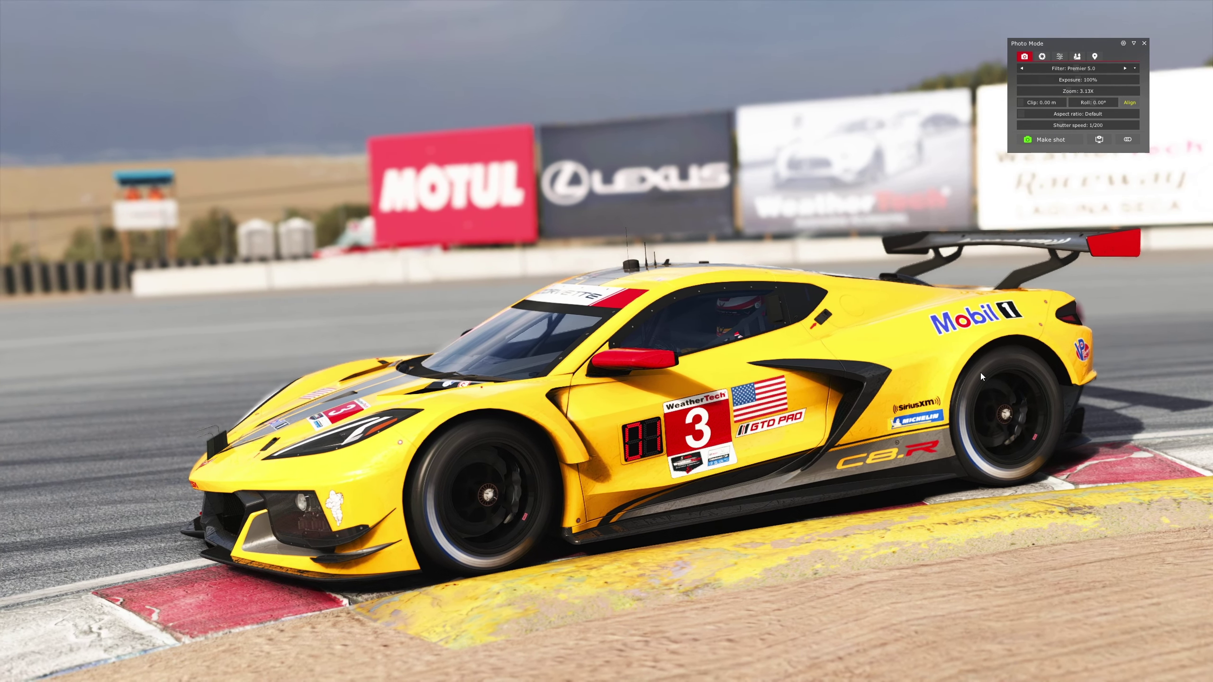
left_click_drag(884, 264, 889, 264)
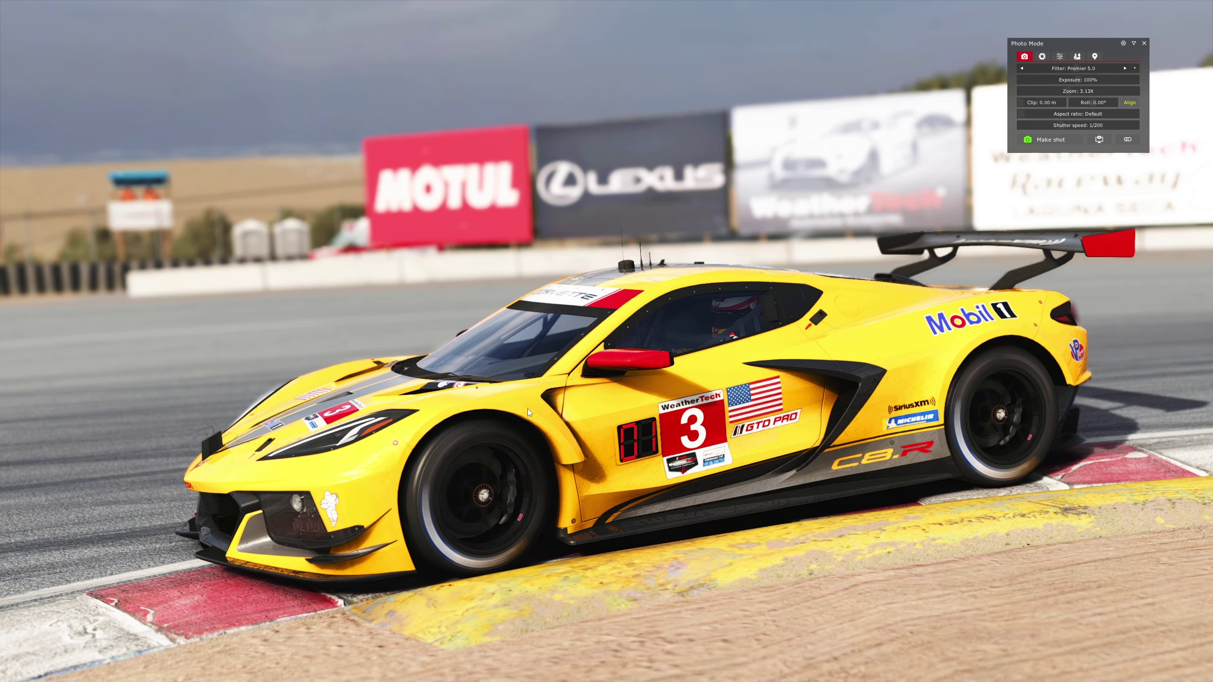
left_click_drag(794, 452, 837, 487)
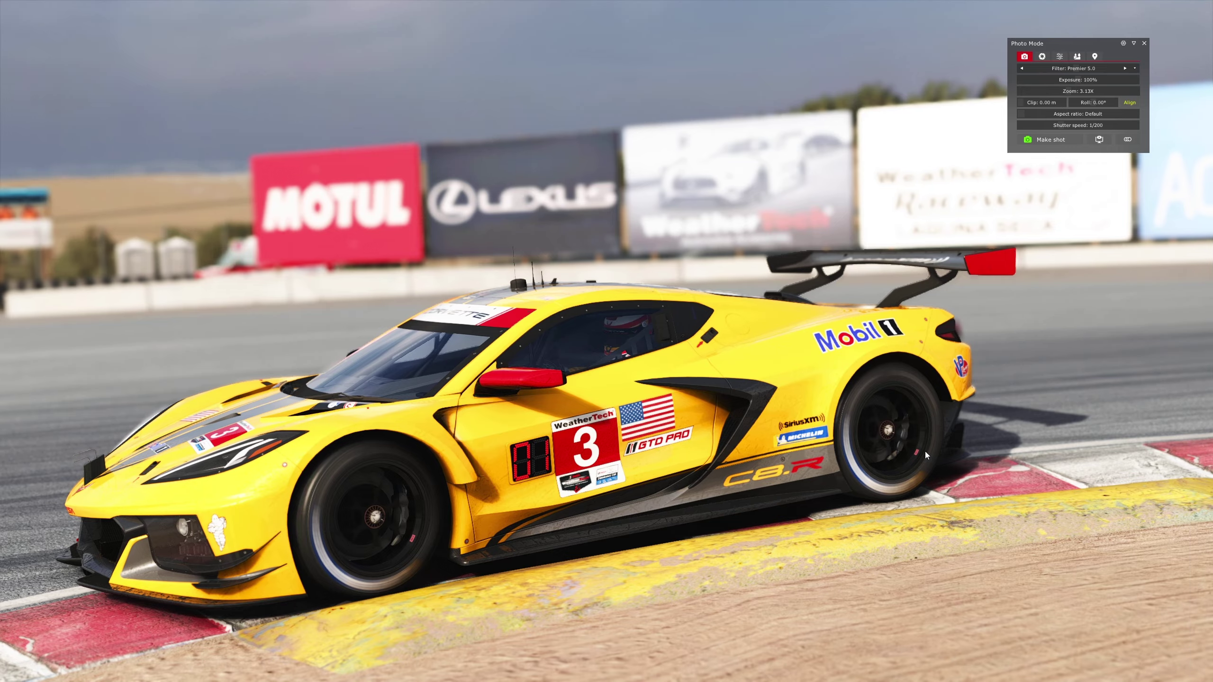
left_click_drag(939, 455, 705, 419)
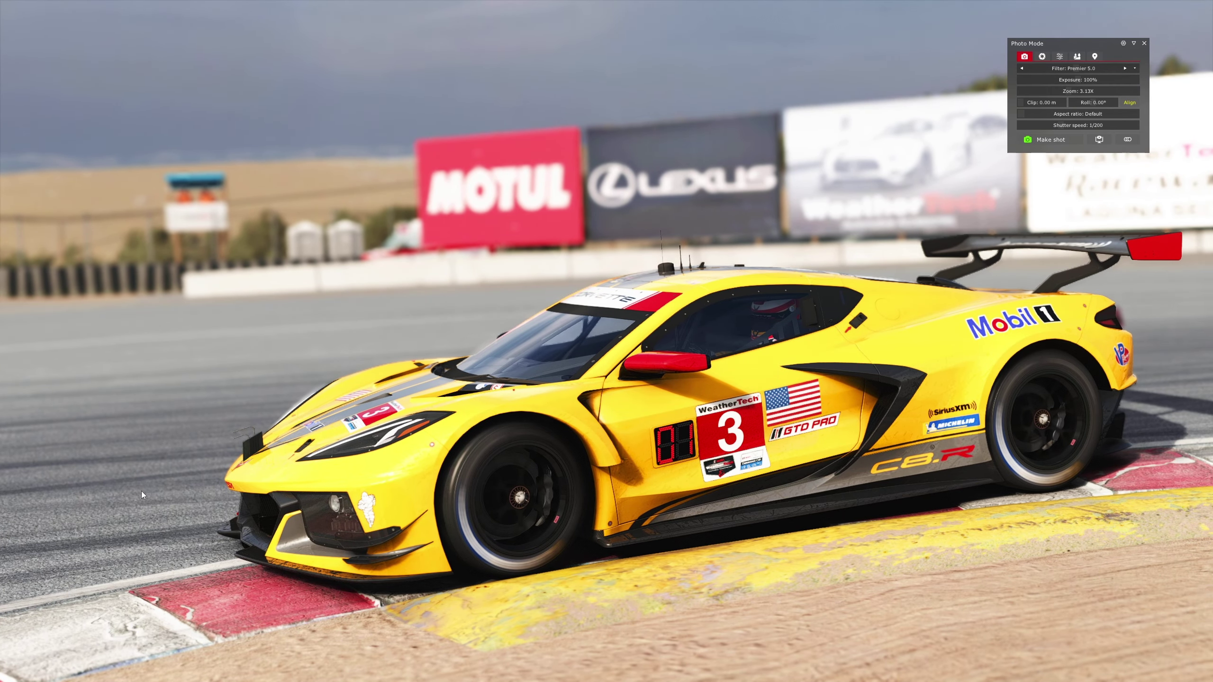
left_click_drag(345, 470, 421, 467)
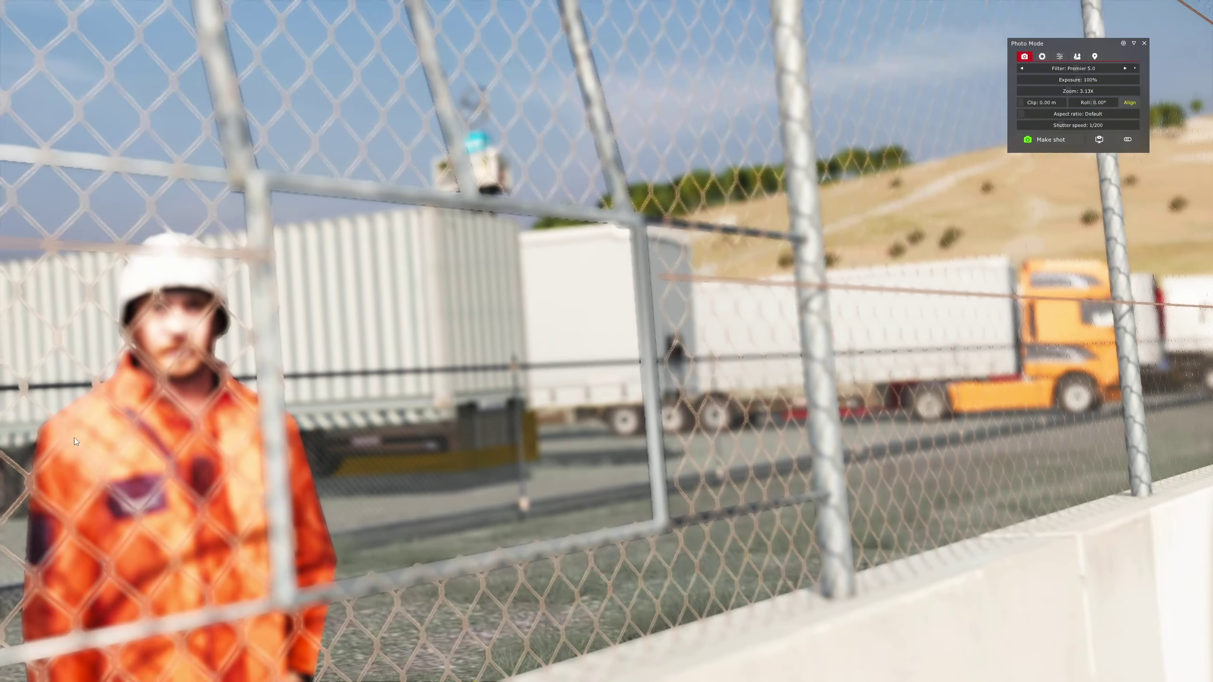
Compose a trackside view of the Corvette low in the frame beneath the Michelin arch, focused on the car at 5.1x zoom.
key("Down")
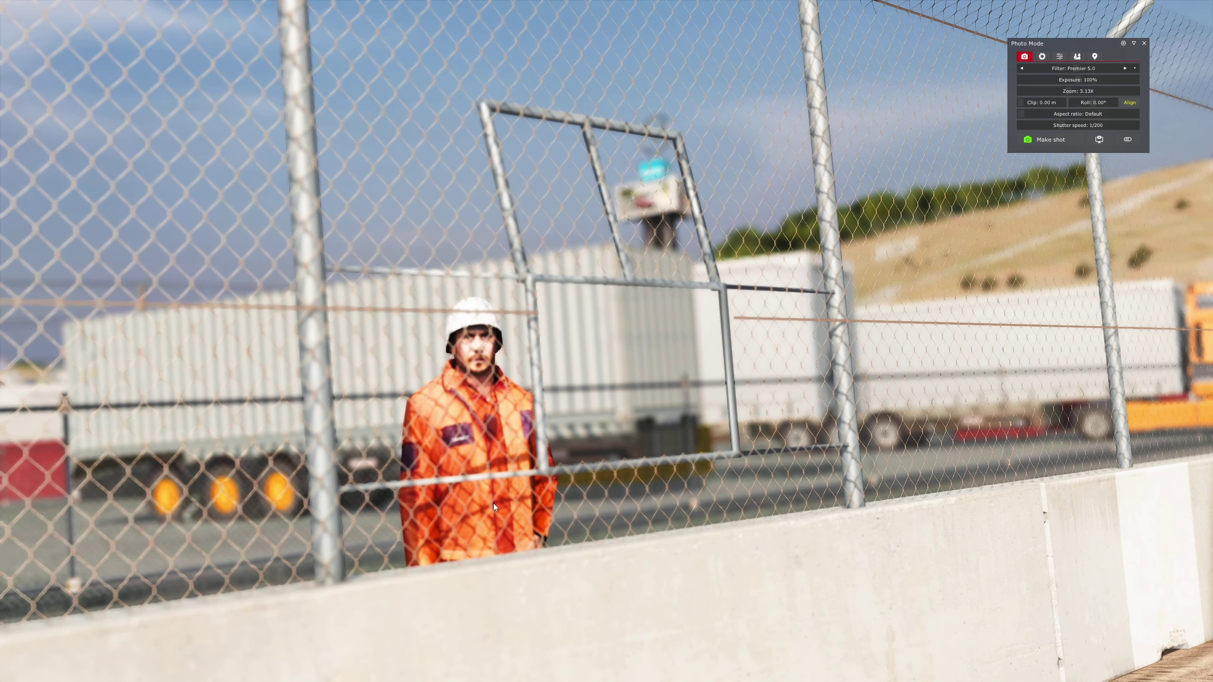
left_click_drag(605, 293, 1160, 262)
key("Up")
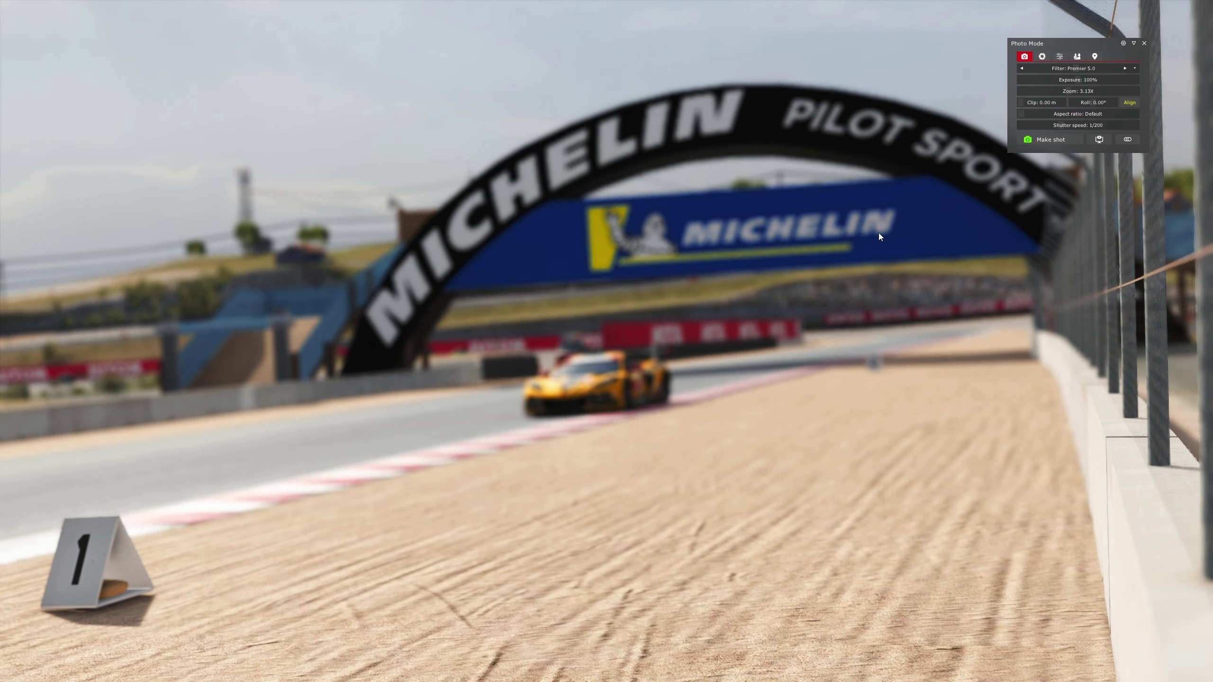
left_click(602, 386)
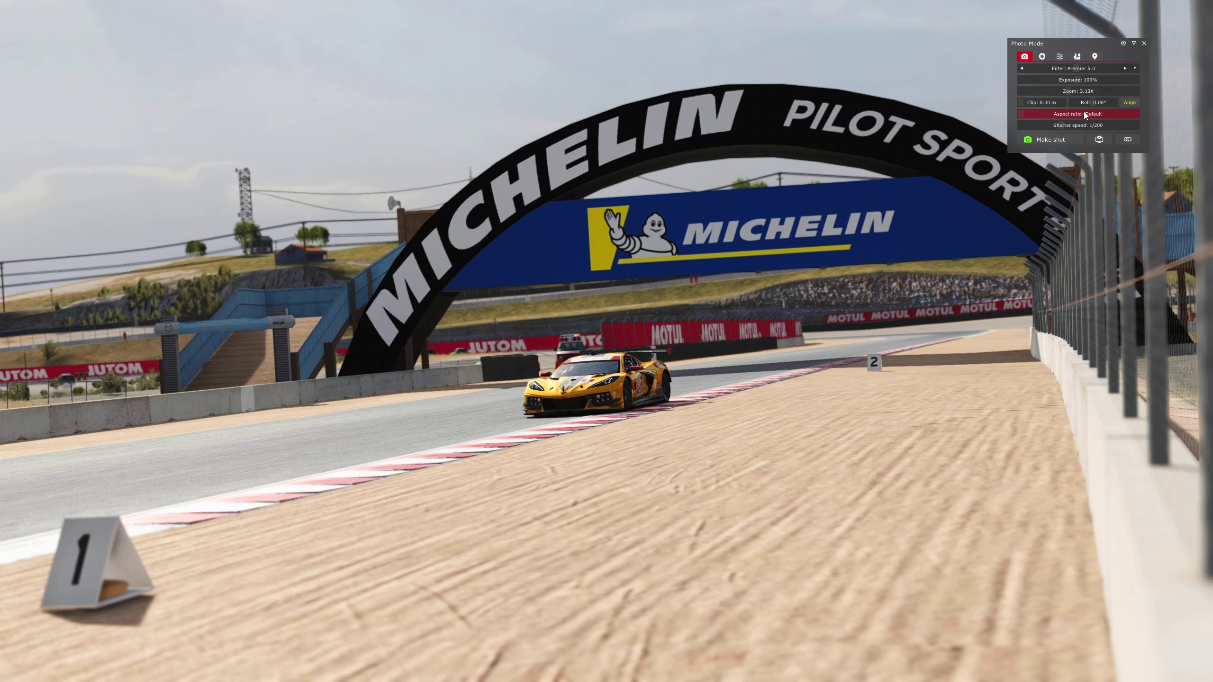
left_click_drag(1075, 91, 1076, 91)
left_click_drag(781, 227, 786, 268)
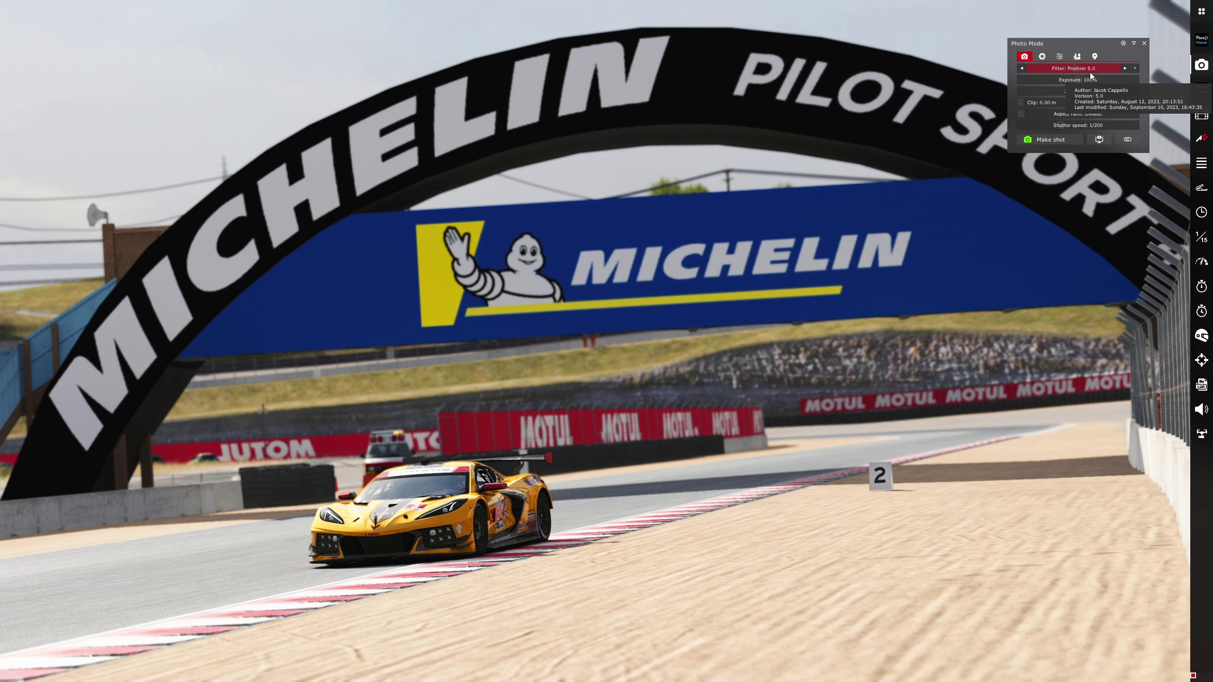
Set the f-number to f/1.4 and the lighting angle to 67° for the Michelin arch scene.
left_click(1042, 57)
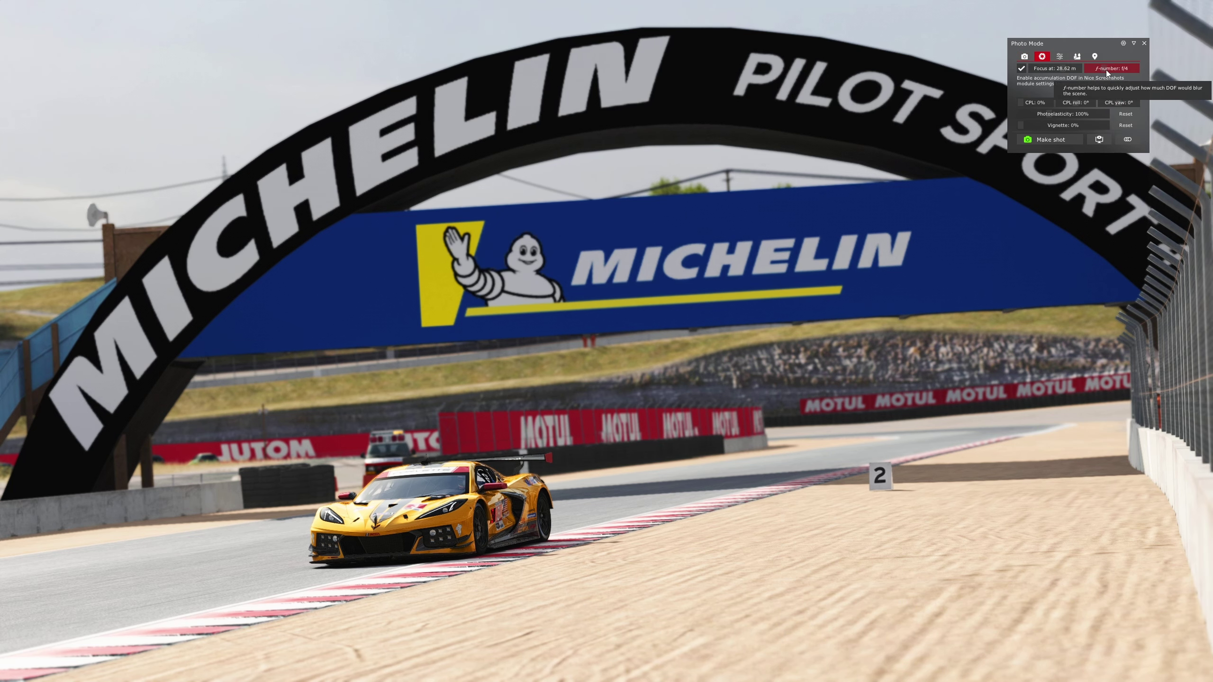
left_click_drag(1100, 68, 1085, 72)
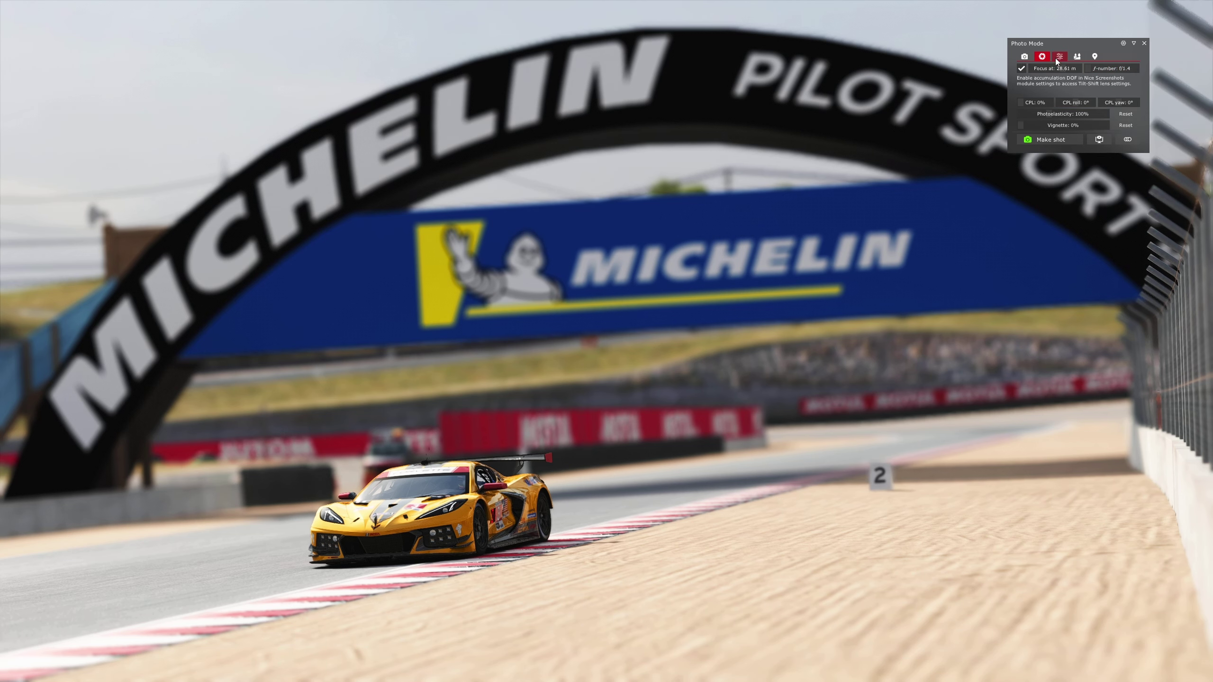
left_click(1077, 56)
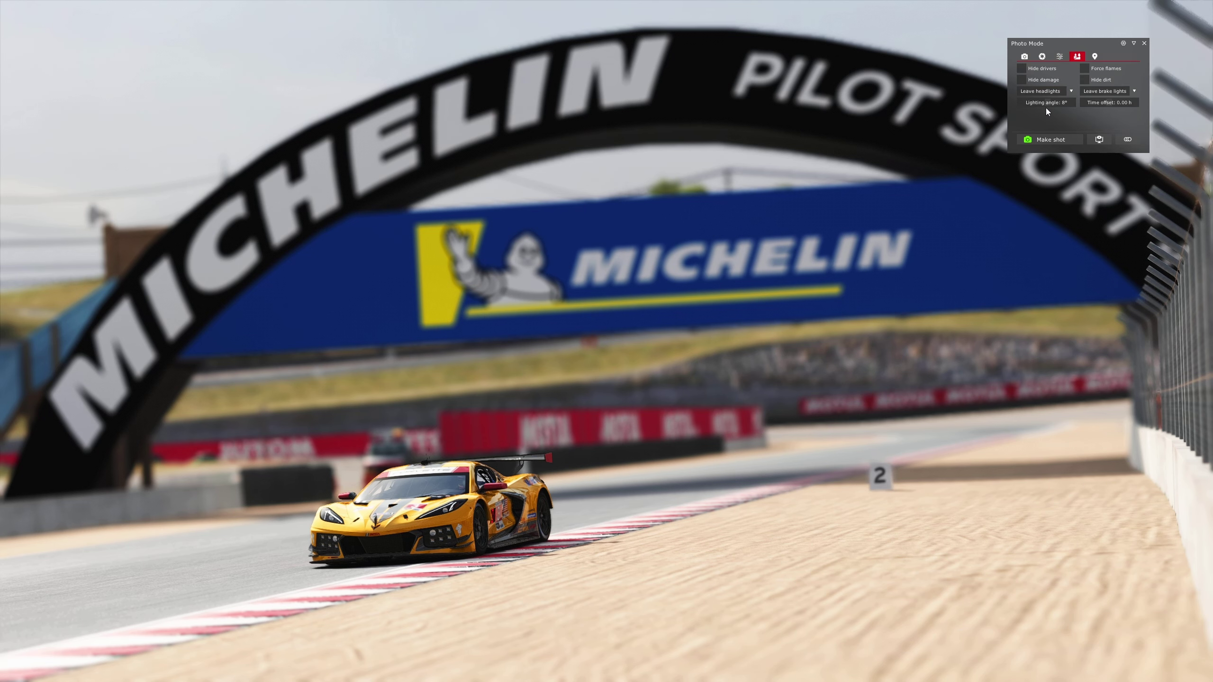
left_click_drag(1049, 104, 1057, 103)
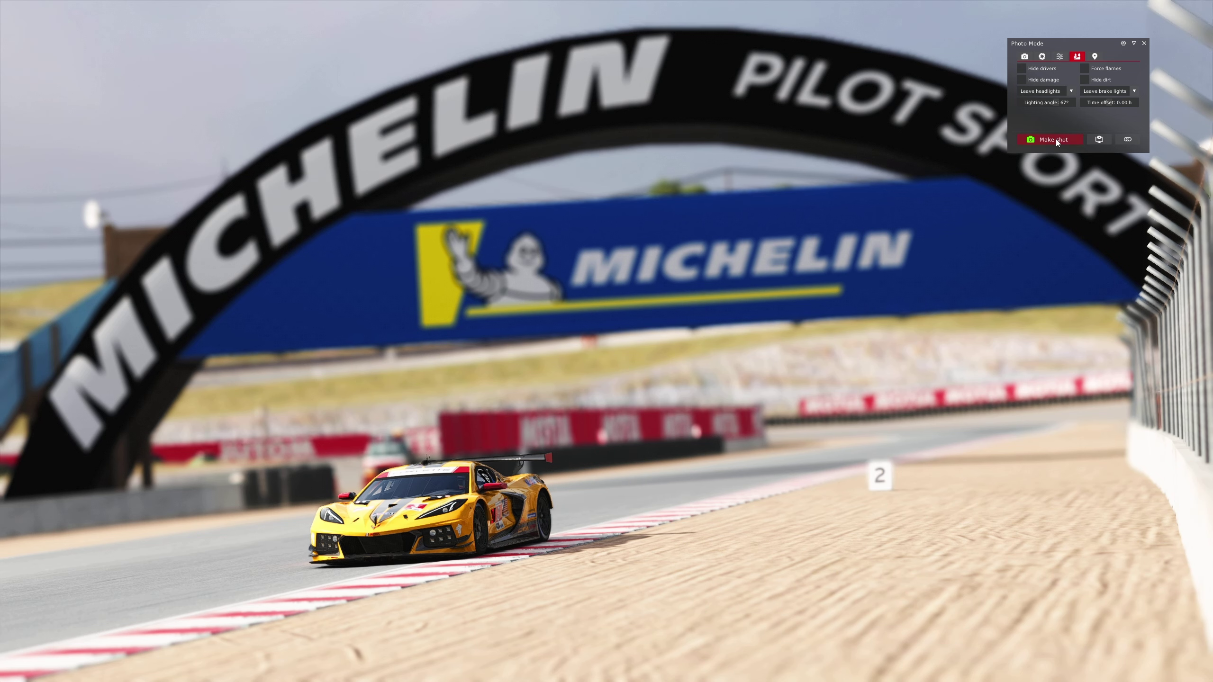
Adjust the shutter speed and take the shot of the Corvette under the Michelin arch.
left_click(1025, 56)
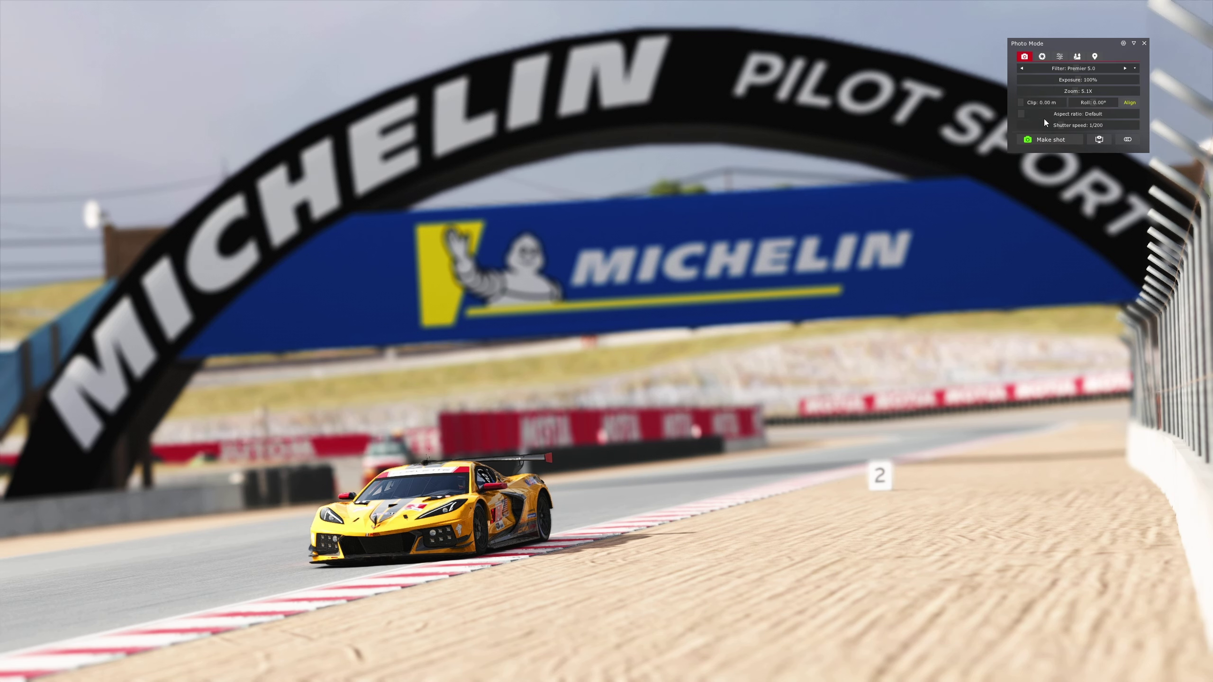
left_click_drag(1058, 125, 1070, 125)
left_click(1035, 142)
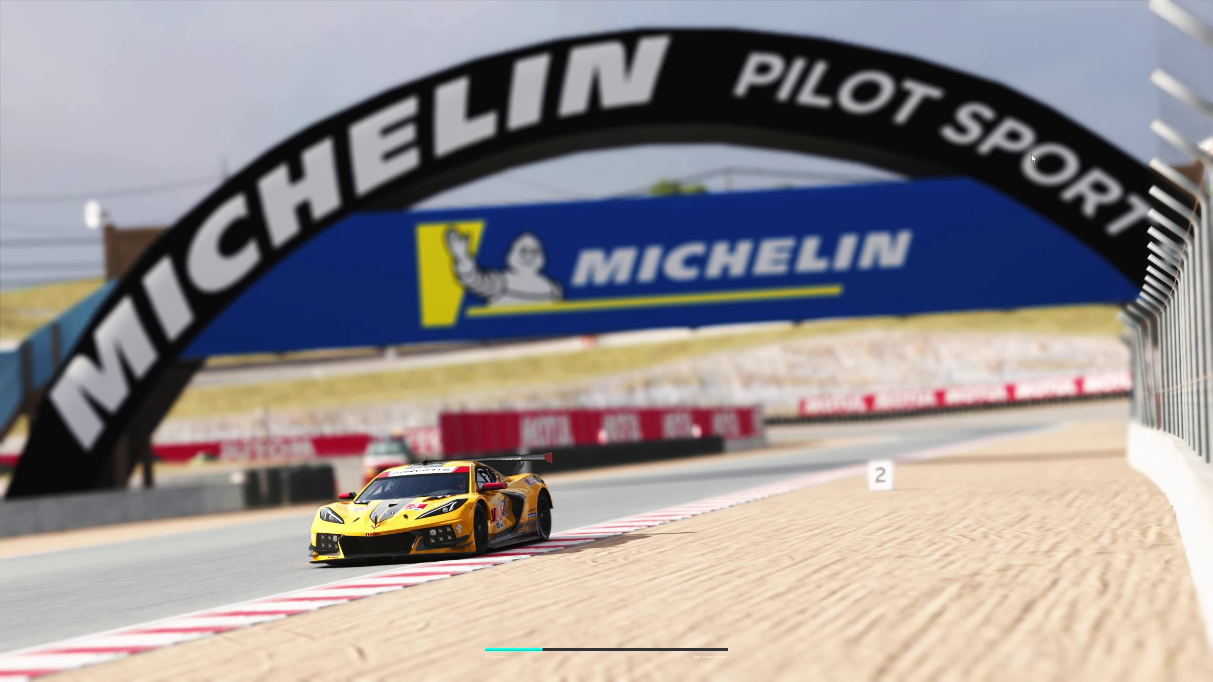